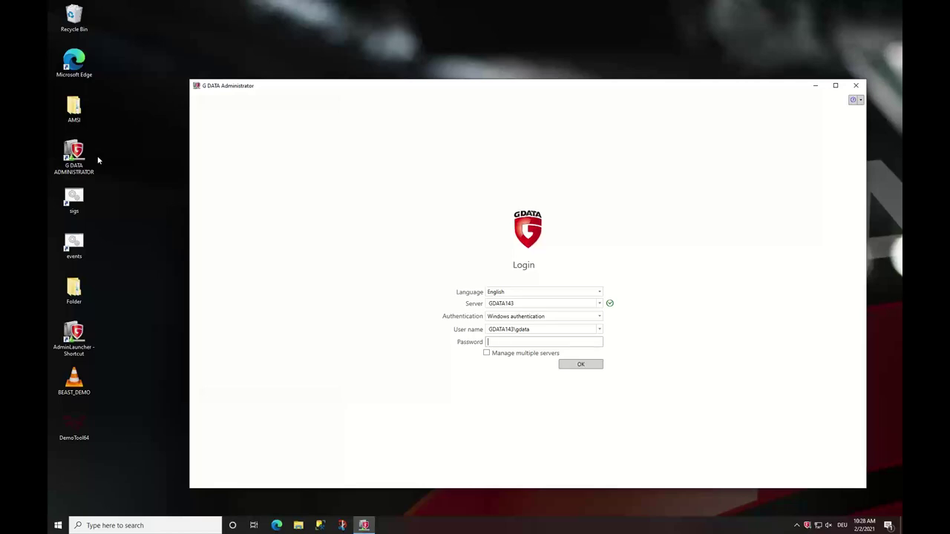
Log in to the GDATA143 management server with the administrator password.
{"action": "type", "text": "*******"}
{"action": "key", "text": "Return"}
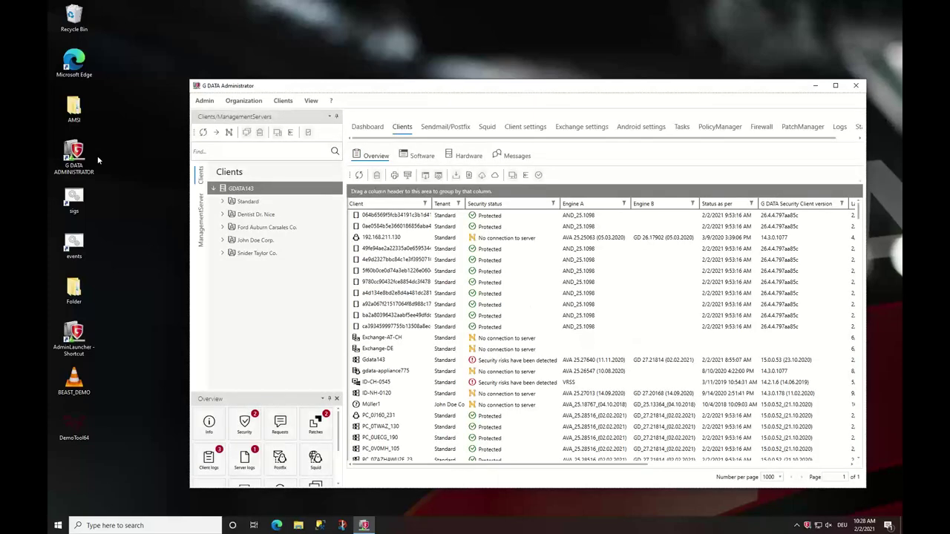
Review the Dashboard, then show the ManagementServer's Tenant management list of four tenants.
{"action": "left_click", "coordinate": [369, 127]}
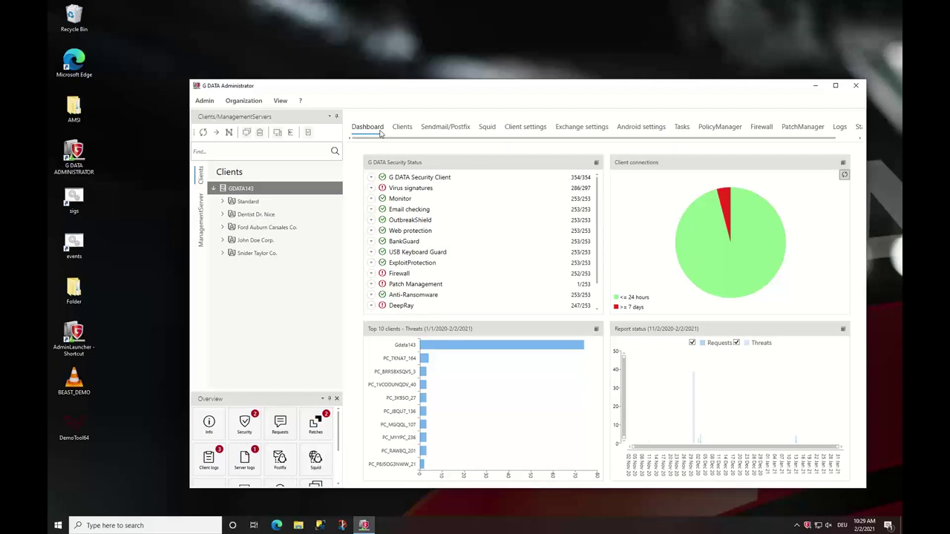
{"action": "left_click", "coordinate": [201, 223]}
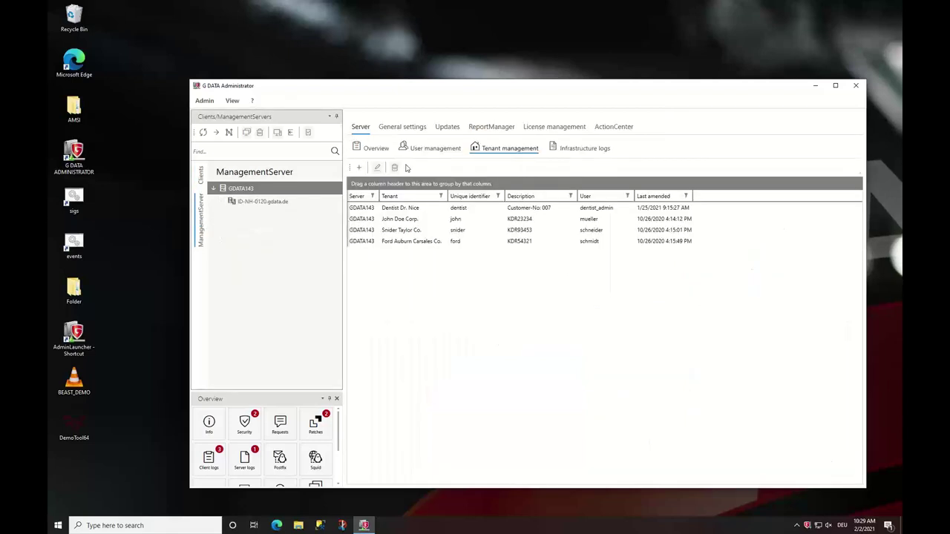
Add tenant 'Bike Factory Inc.' with identifier 'Bike' and begin adding its user account.
{"action": "left_click", "coordinate": [360, 169]}
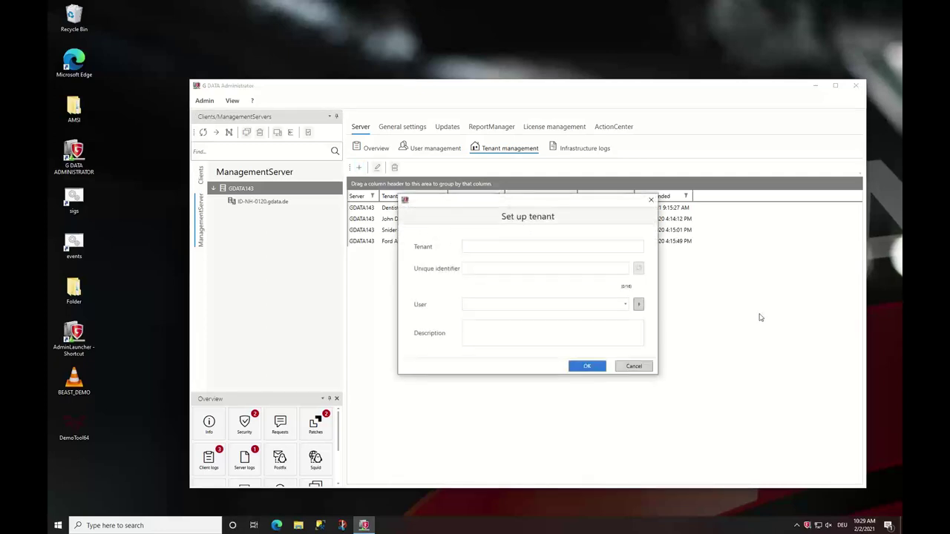
{"action": "left_click_drag", "start_coordinate": [579, 207], "coordinate": [566, 278]}
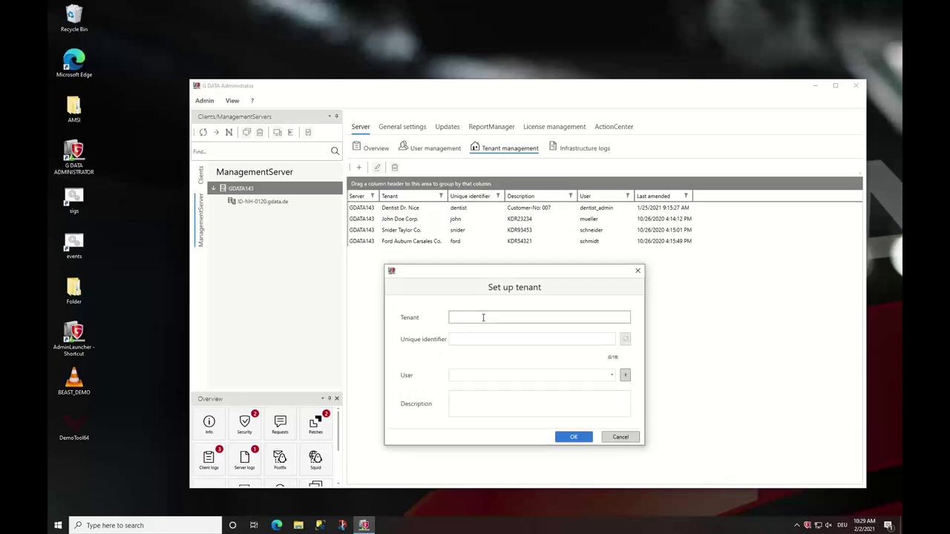
{"action": "type", "text": "Bike Factory Inc."}
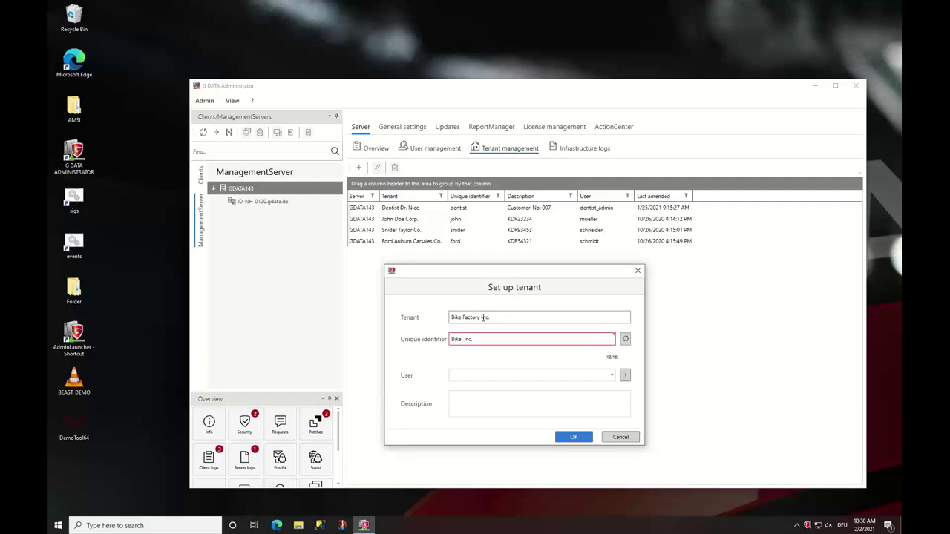
{"action": "key", "text": "Tab"}
{"action": "key", "text": "BackSpace"}
{"action": "key", "text": "BackSpace"}
{"action": "key", "text": "BackSpace"}
{"action": "key", "text": "BackSpace"}
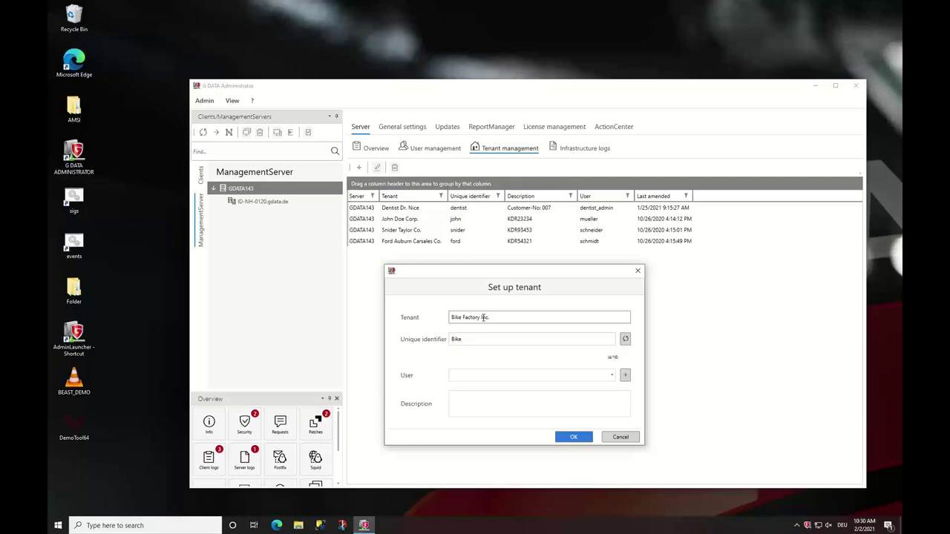
{"action": "left_click", "coordinate": [625, 376]}
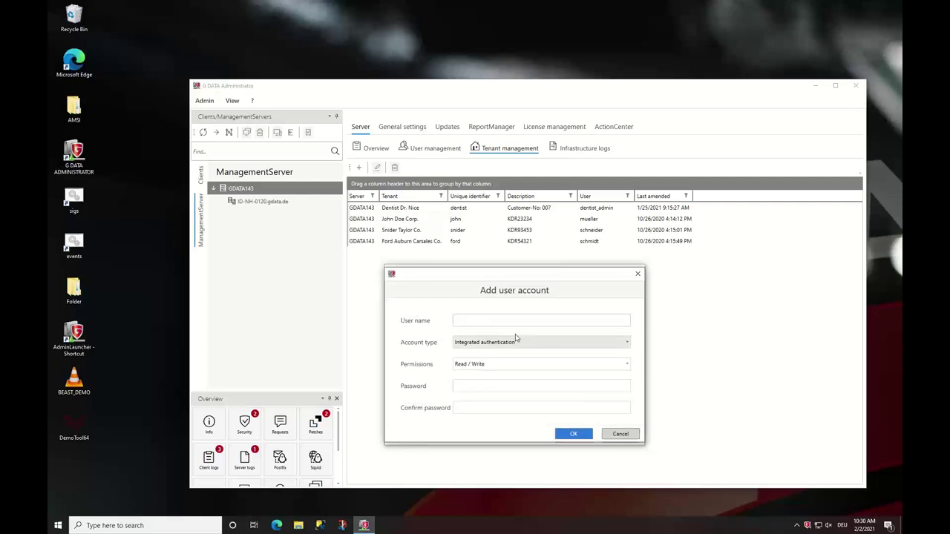
Create user bike_admin with Read / Write permission and a password, then save the tenant.
{"action": "type", "text": "bike"}
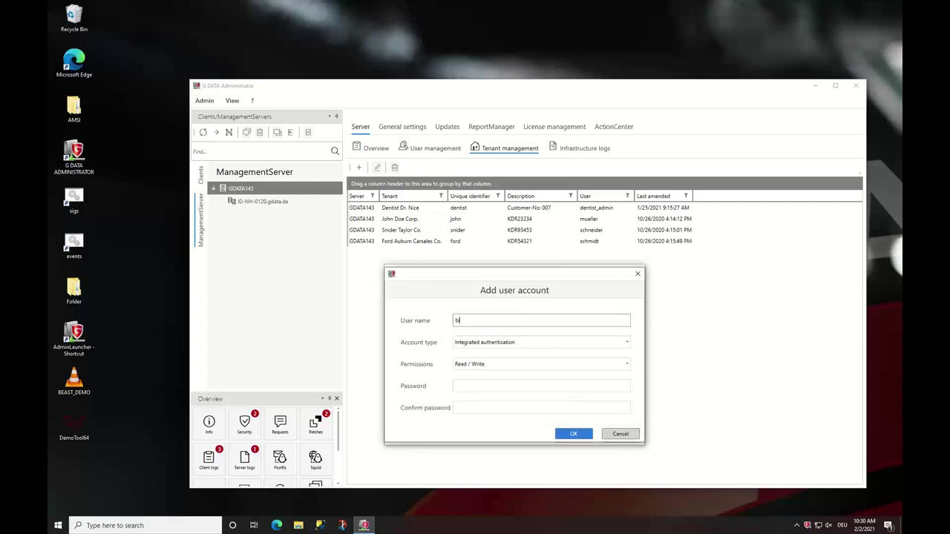
{"action": "type", "text": "_admin"}
{"action": "left_click", "coordinate": [524, 366]}
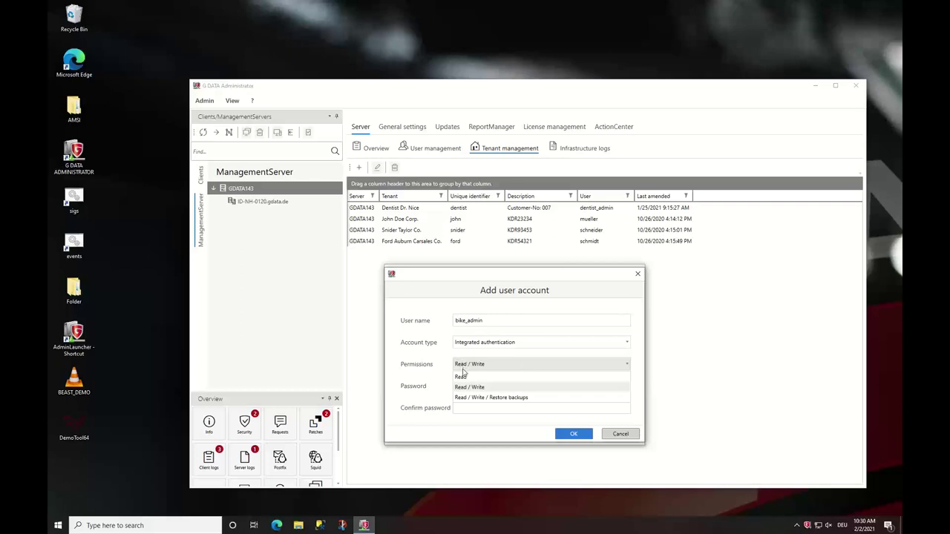
{"action": "left_click", "coordinate": [430, 375]}
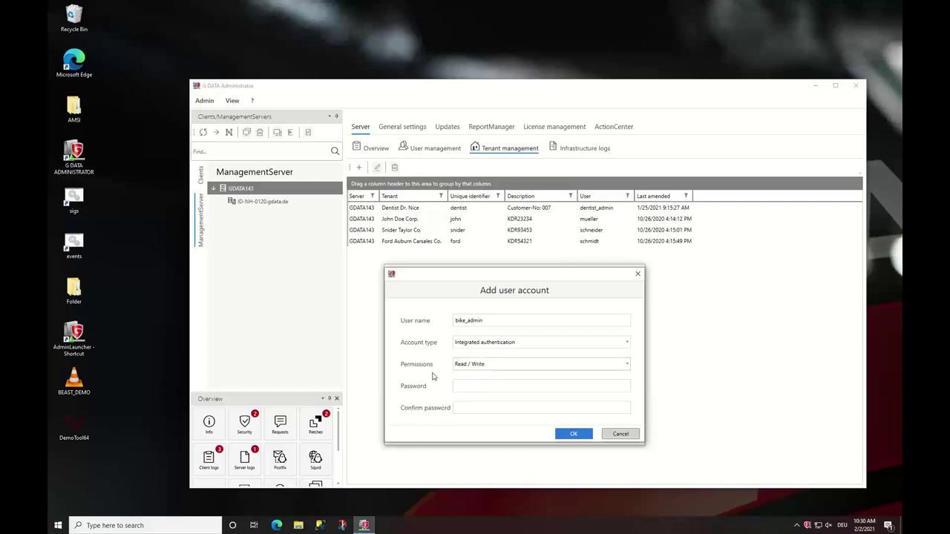
{"action": "left_click", "coordinate": [502, 382]}
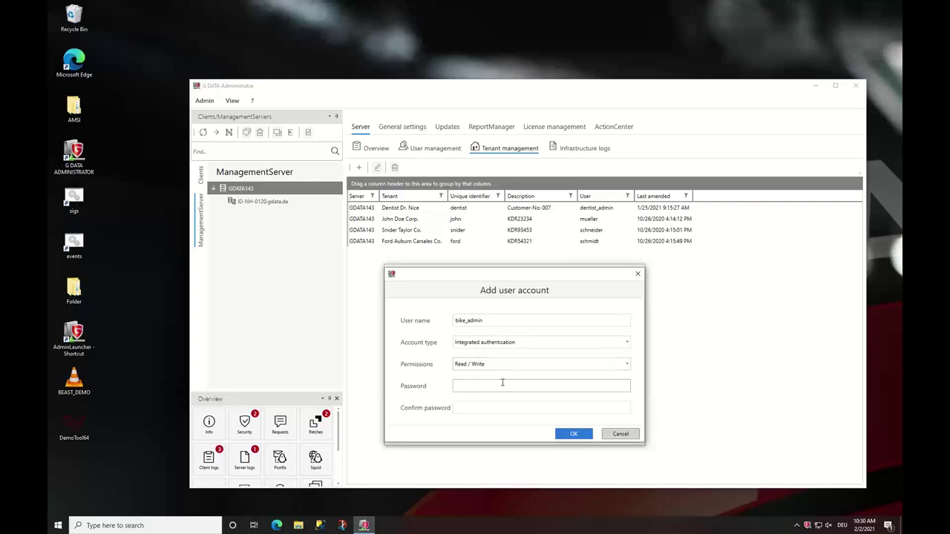
{"action": "type", "text": "****"}
{"action": "key", "text": "Tab"}
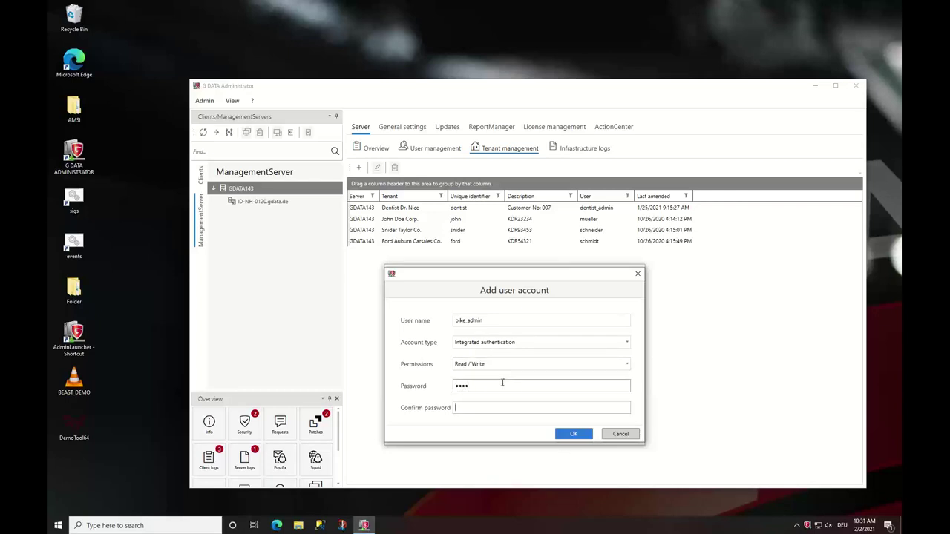
{"action": "type", "text": "****"}
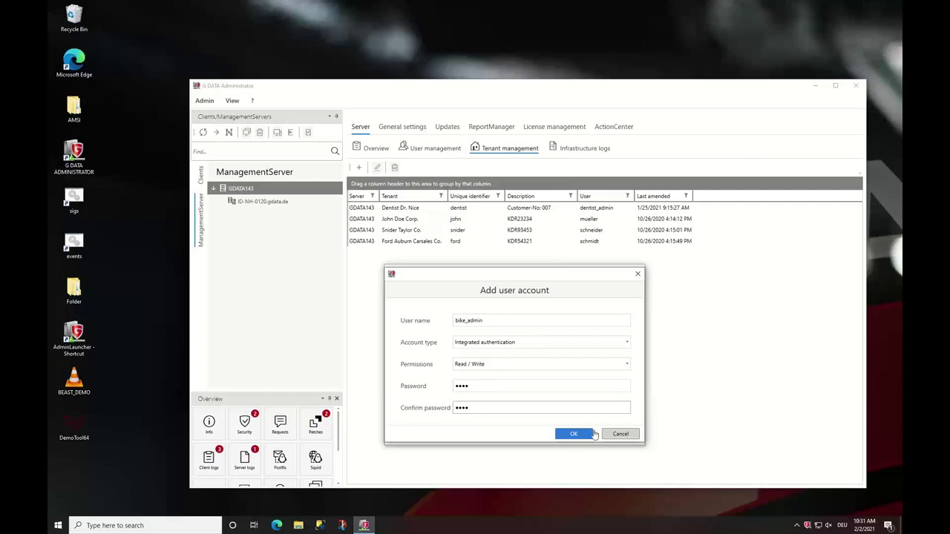
{"action": "left_click", "coordinate": [586, 437]}
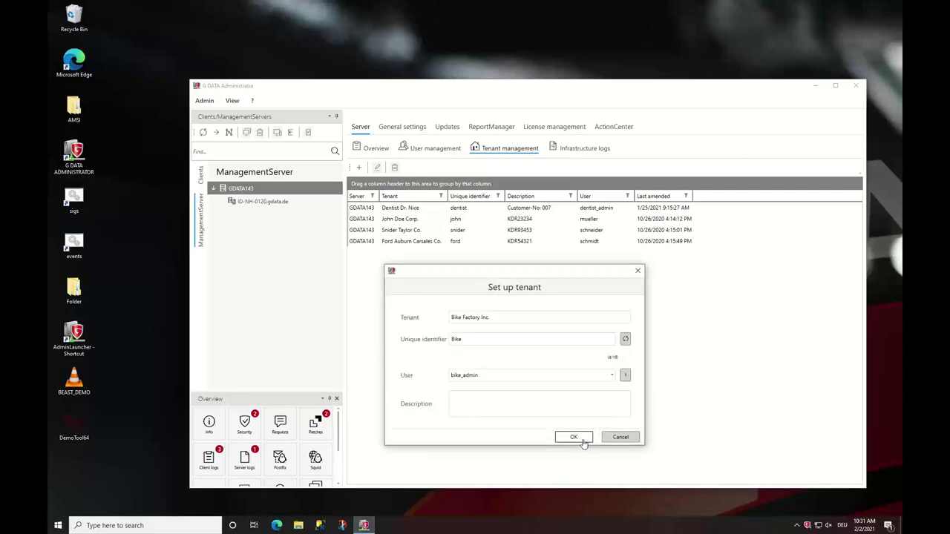
{"action": "left_click", "coordinate": [570, 436]}
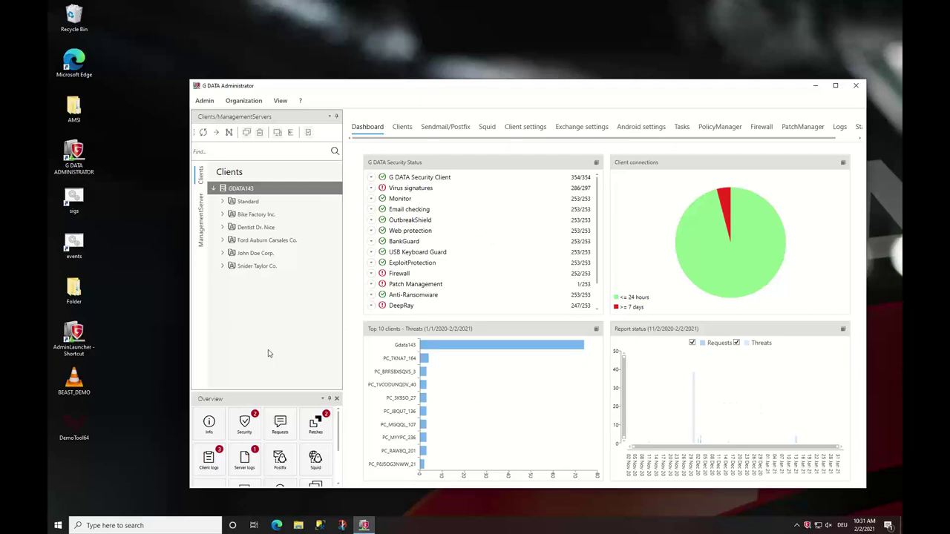
Expand Bike Factory Inc. and its Windows, Linux, Mac group in the Clients tree.
{"action": "left_click", "coordinate": [222, 214]}
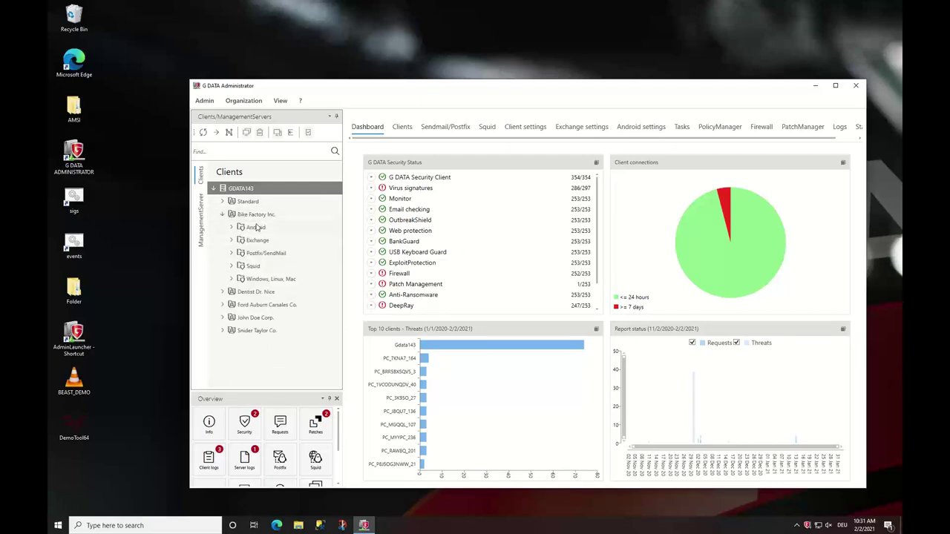
{"action": "left_click", "coordinate": [231, 279]}
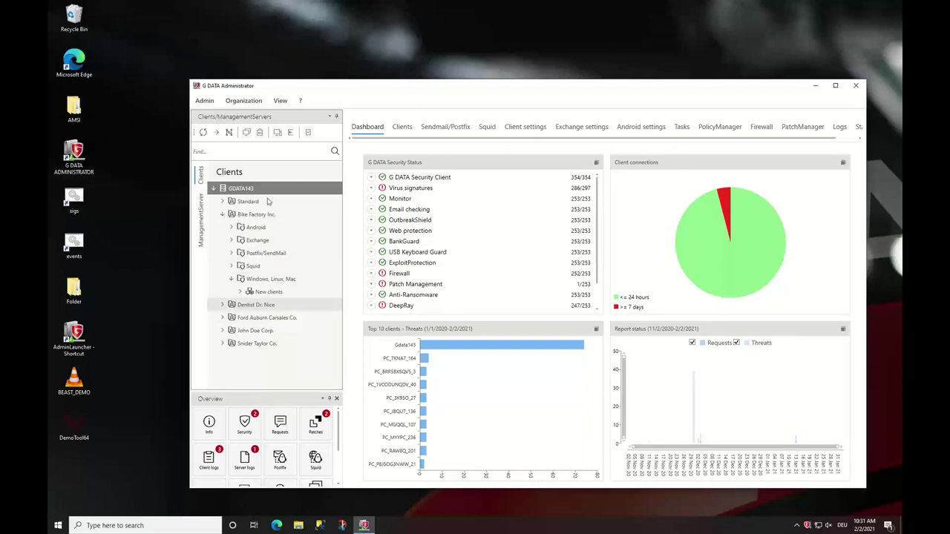
{"action": "left_click", "coordinate": [238, 104]}
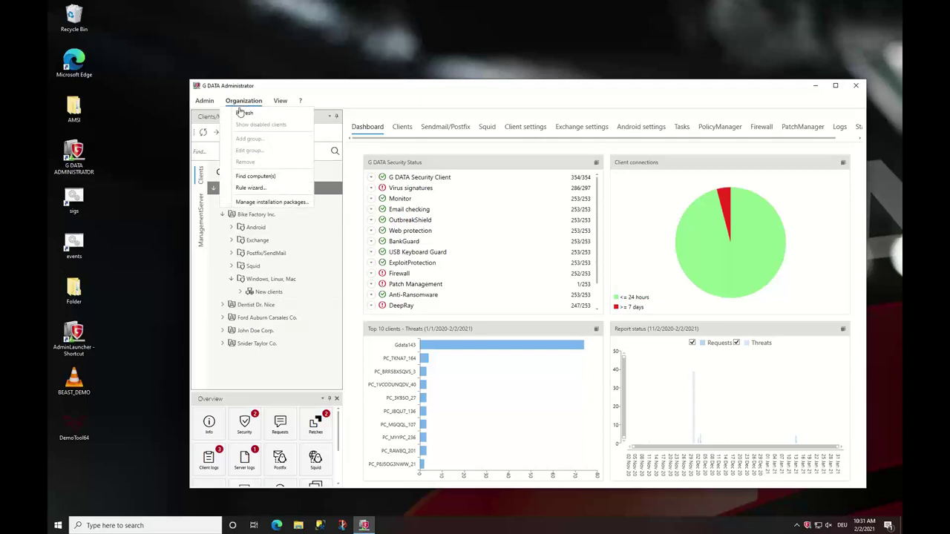
Generate a new installation package assigned to tenant Bike Factory Inc. in Manage installation packages.
{"action": "left_click", "coordinate": [261, 201]}
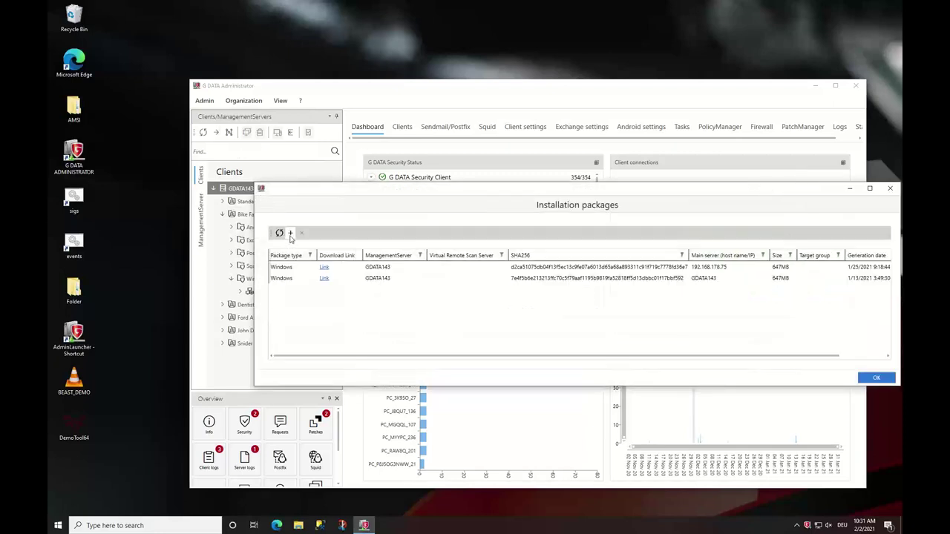
{"action": "left_click", "coordinate": [290, 233]}
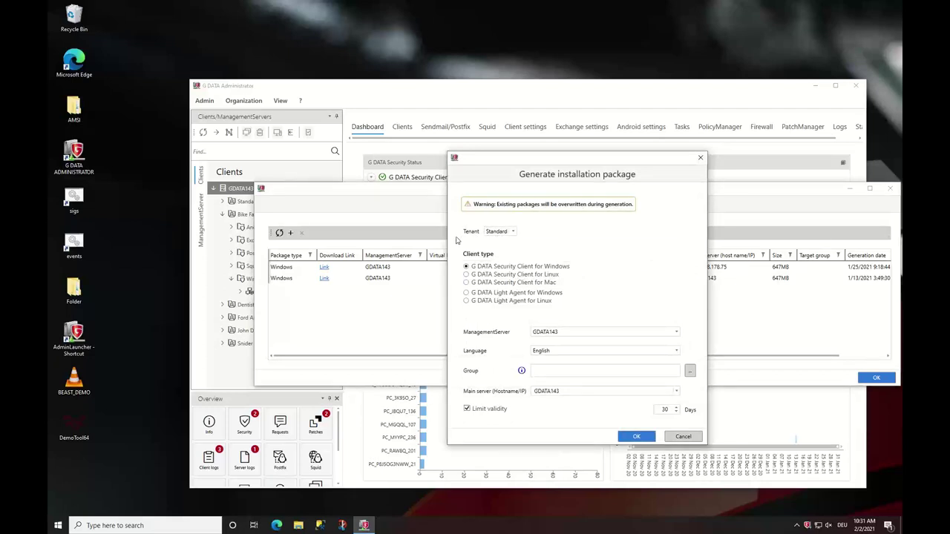
{"action": "left_click", "coordinate": [497, 232]}
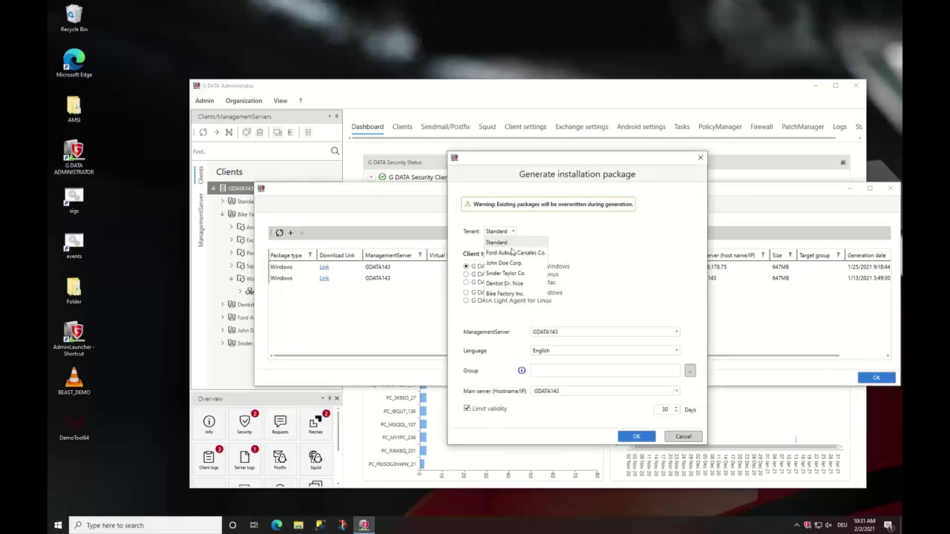
{"action": "left_click", "coordinate": [508, 294]}
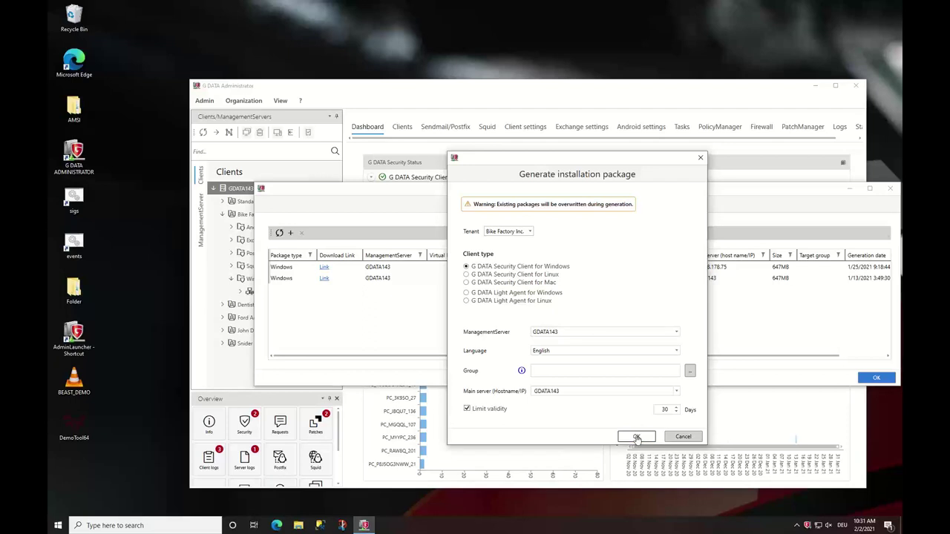
{"action": "left_click", "coordinate": [636, 439]}
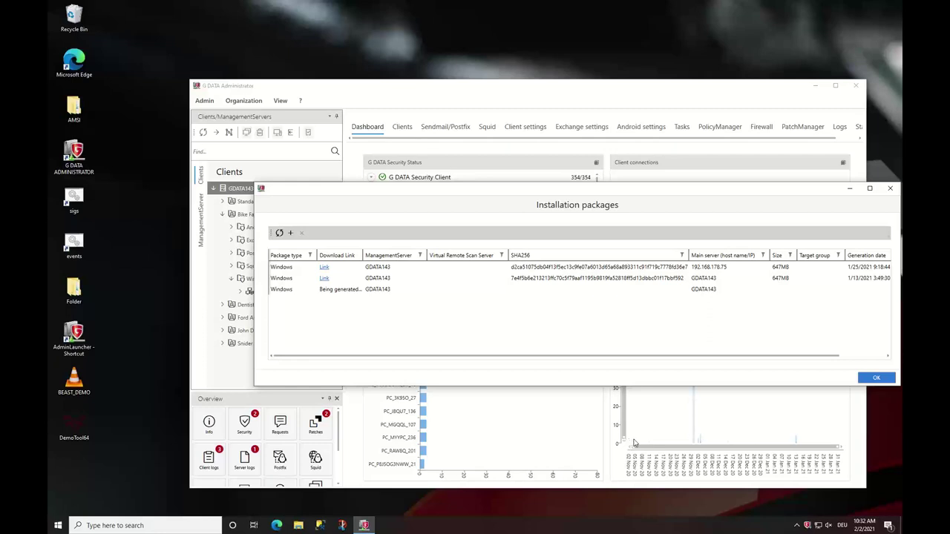
{"action": "left_click", "coordinate": [874, 380]}
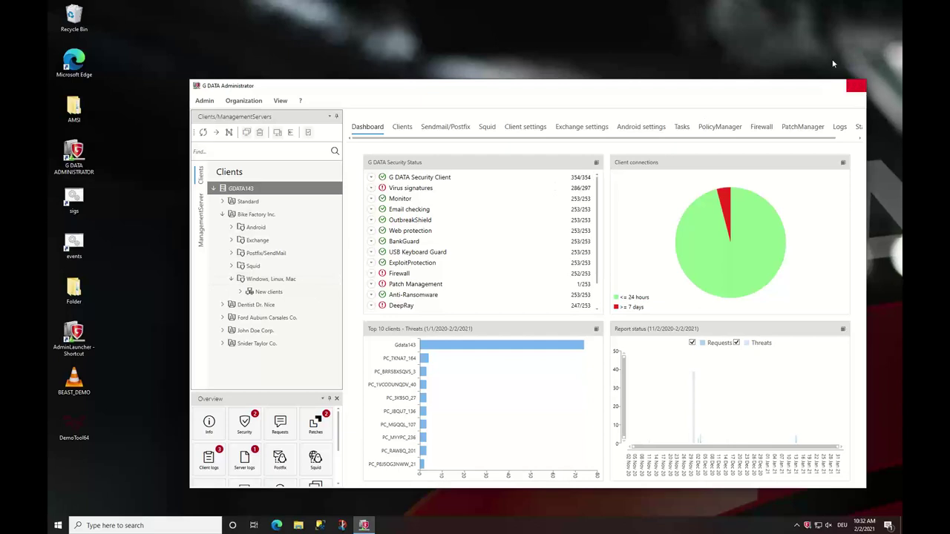
Restart the Administrator and log in as bike_admin using Integrated authentication.
{"action": "left_click", "coordinate": [855, 85]}
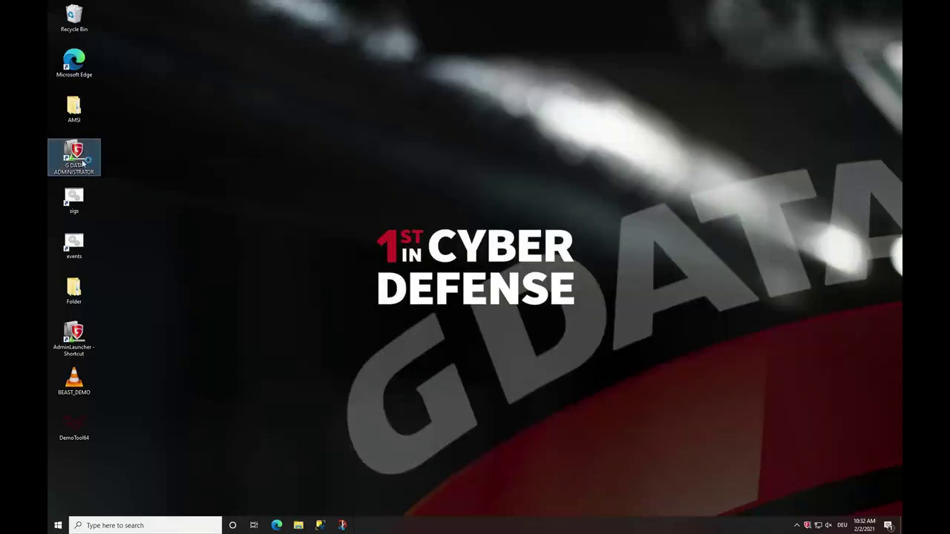
{"action": "left_click", "coordinate": [318, 210]}
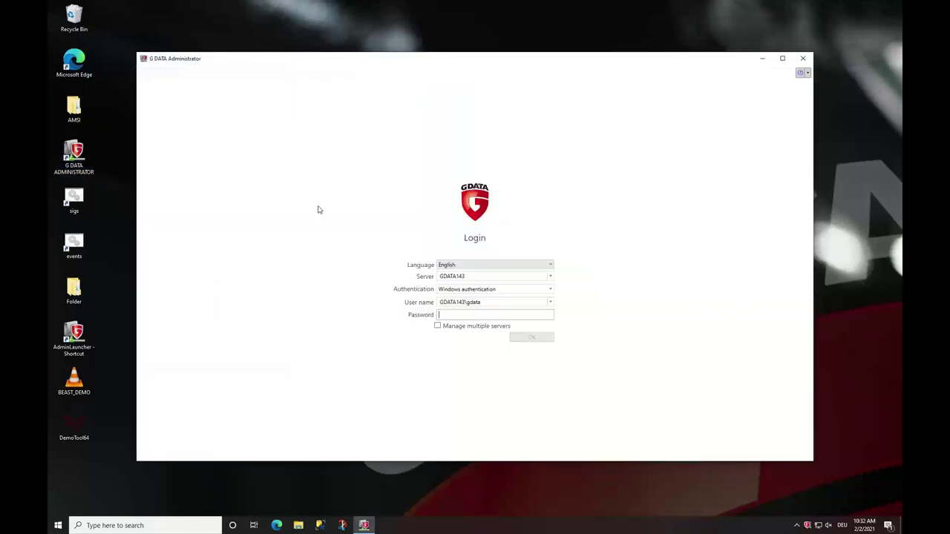
{"action": "left_click", "coordinate": [548, 289]}
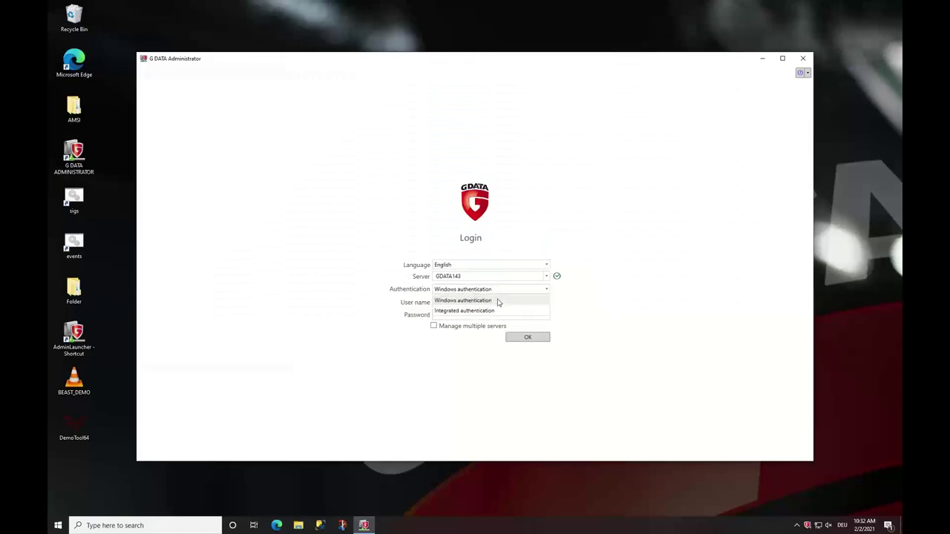
{"action": "left_click", "coordinate": [472, 312]}
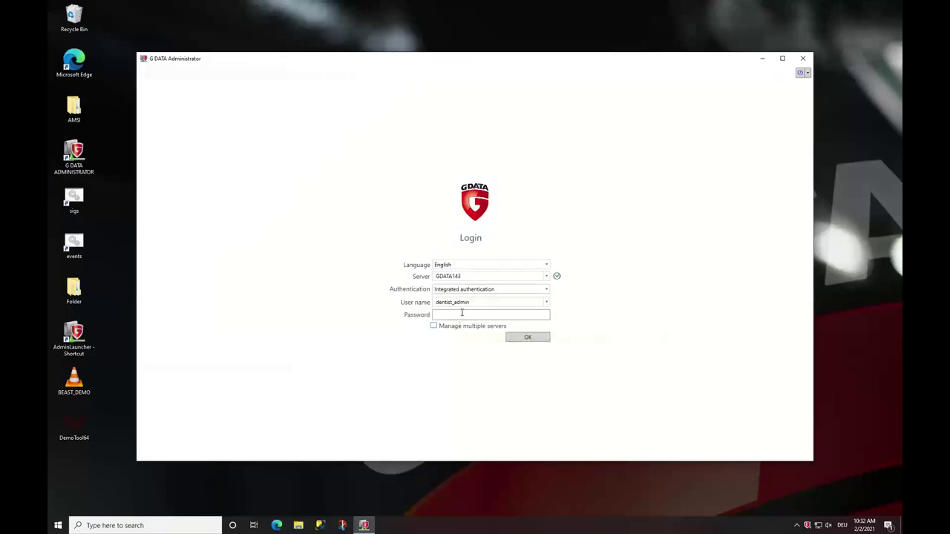
{"action": "double_click", "coordinate": [523, 303]}
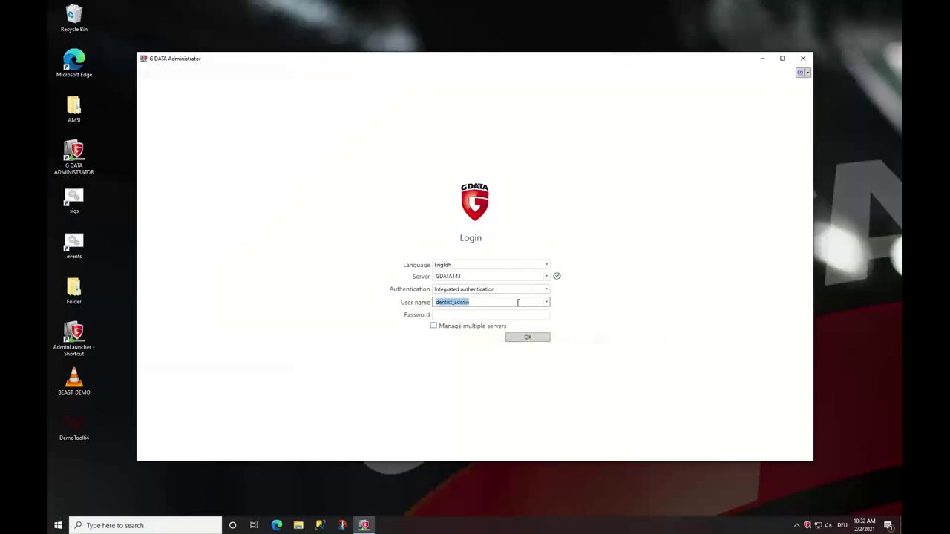
{"action": "type", "text": "bike_admin"}
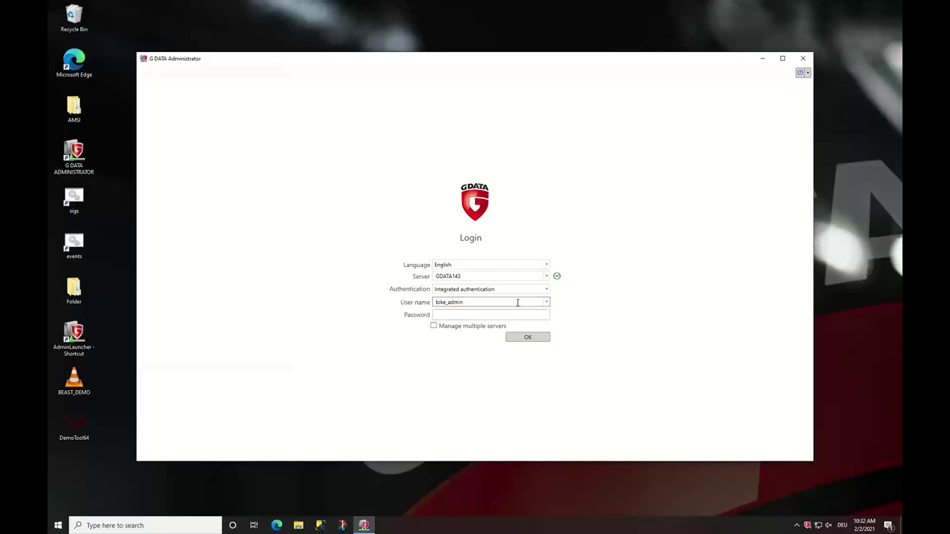
{"action": "key", "text": "Tab"}
{"action": "type", "text": "****"}
{"action": "key", "text": "Return"}
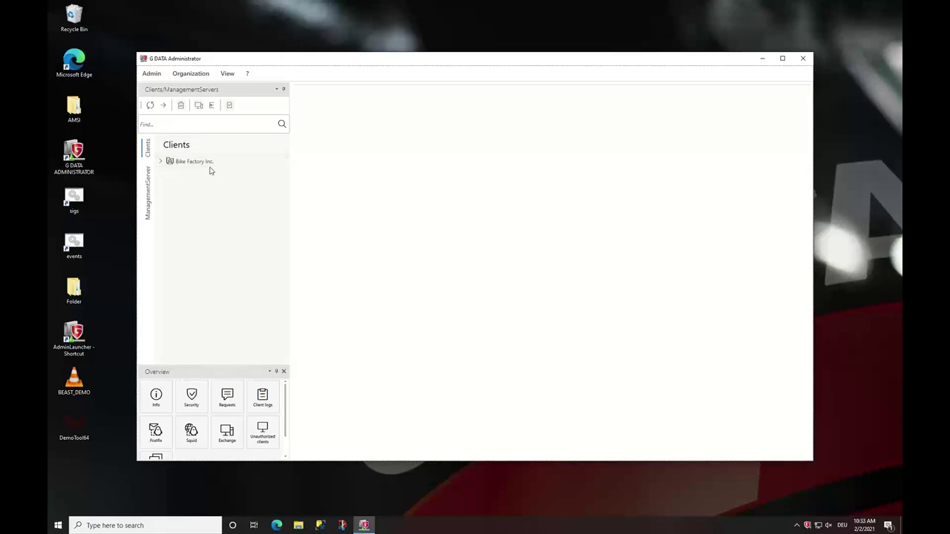
Select the Bike Factory Inc. Windows, Linux, Mac group and open its Client settings.
{"action": "left_click", "coordinate": [161, 162]}
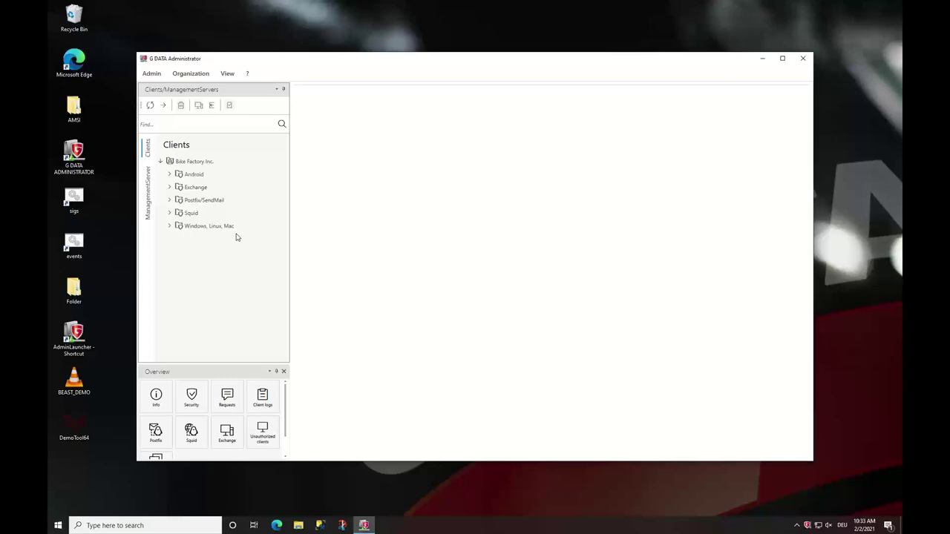
{"action": "left_click", "coordinate": [170, 225]}
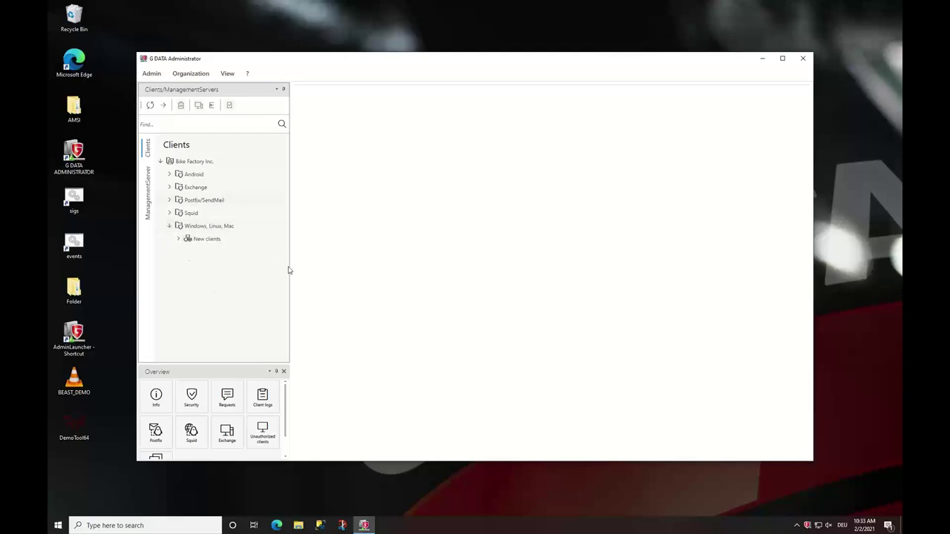
{"action": "left_click", "coordinate": [204, 225]}
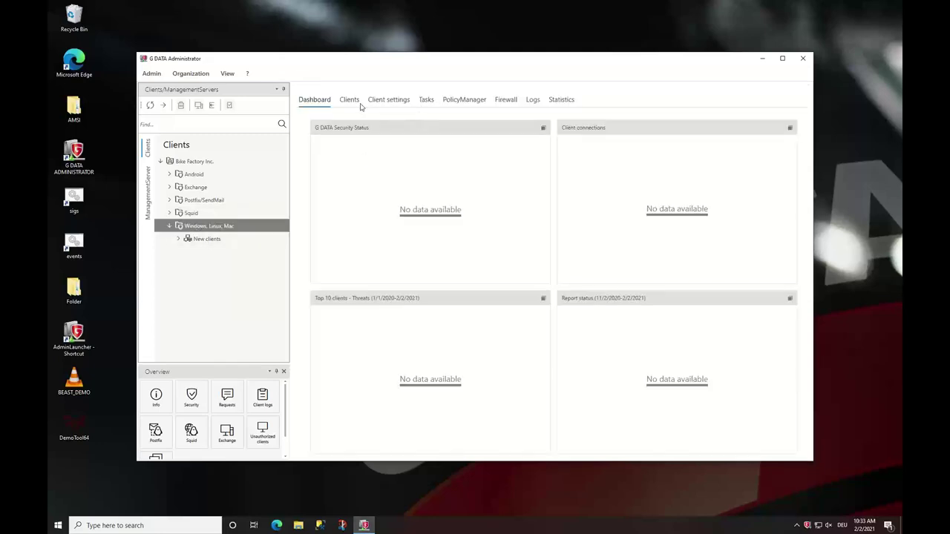
{"action": "left_click", "coordinate": [403, 99]}
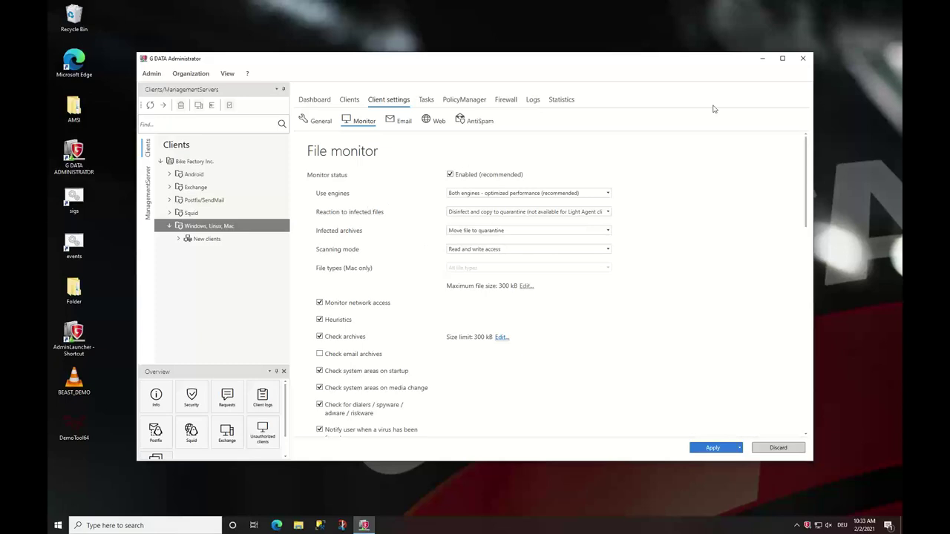
Restart the Administrator and log back in with Windows authentication as the main admin.
{"action": "left_click", "coordinate": [802, 58]}
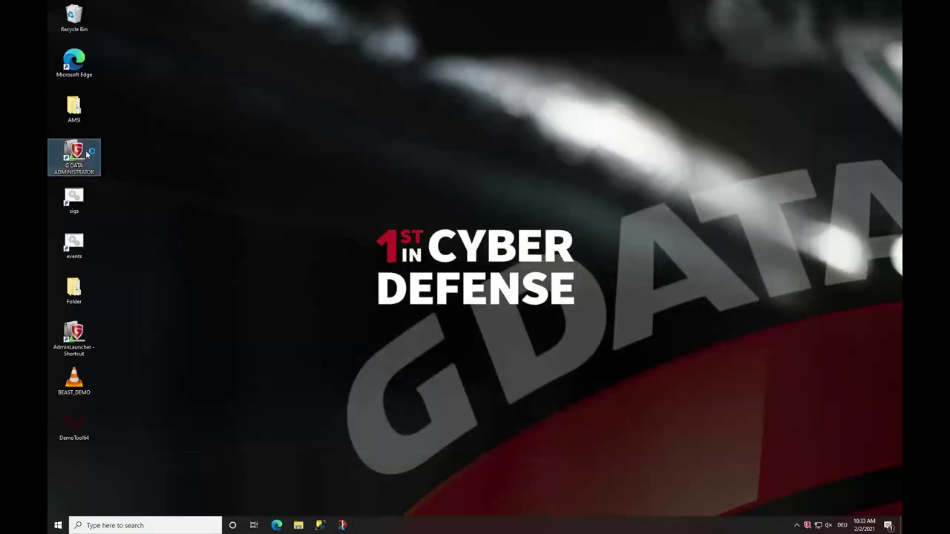
{"action": "double_click", "coordinate": [87, 153]}
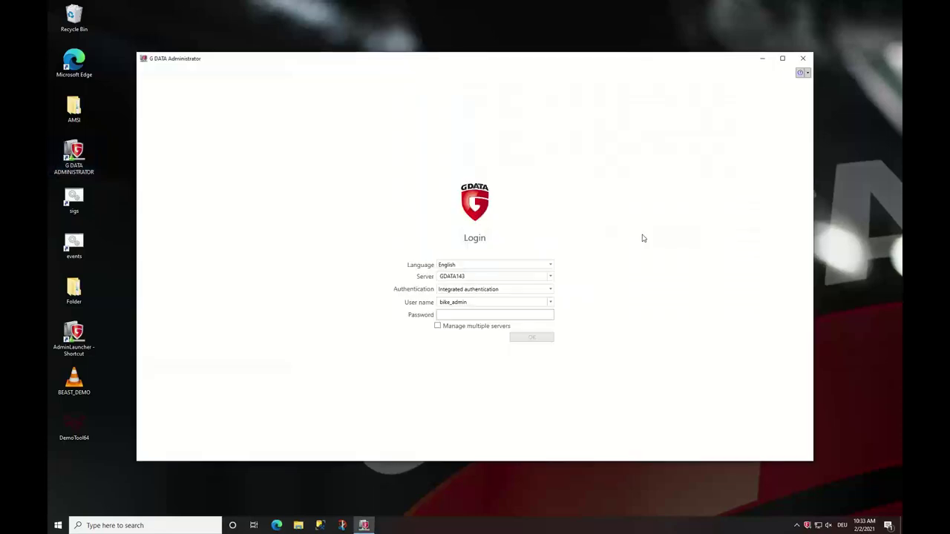
{"action": "left_click", "coordinate": [547, 289]}
{"action": "left_click", "coordinate": [508, 301]}
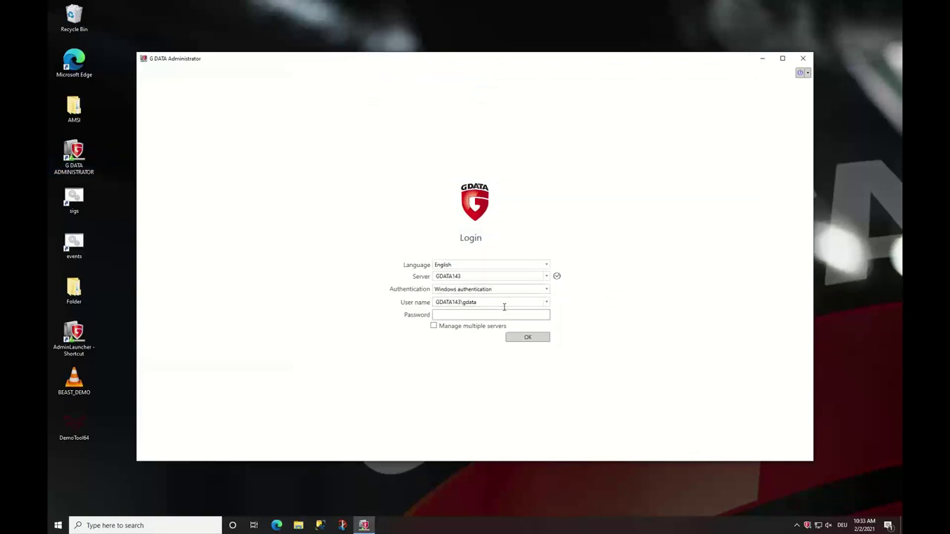
{"action": "type", "text": "********"}
{"action": "key", "text": "Return"}
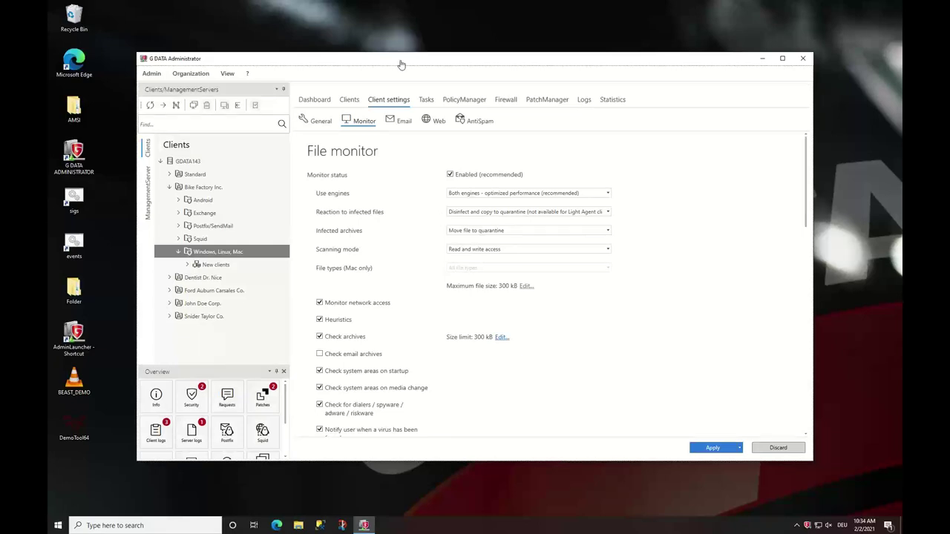
Collapse Bike Factory Inc. in the Clients tree and view the GDATA143 Dashboard.
{"action": "left_click", "coordinate": [169, 187]}
{"action": "left_click", "coordinate": [312, 101]}
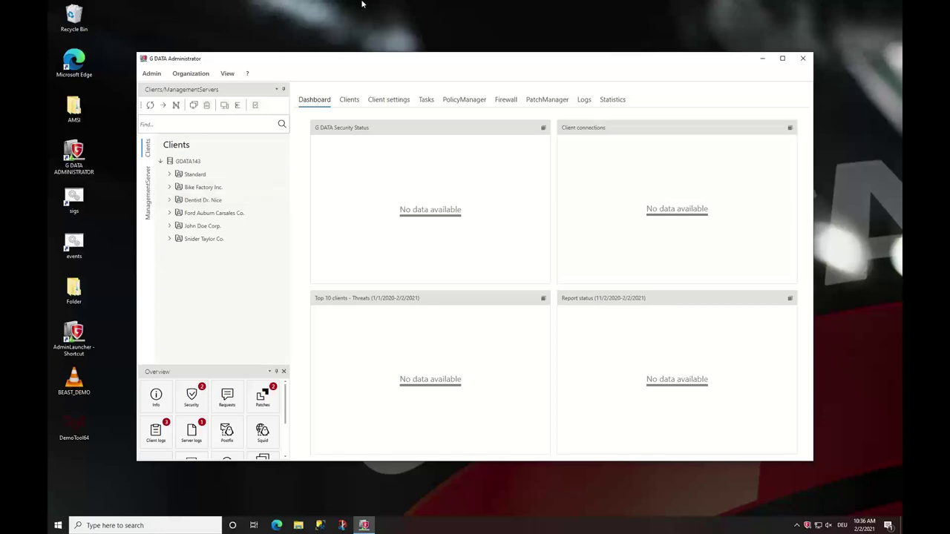
{"action": "left_click", "coordinate": [803, 60]}
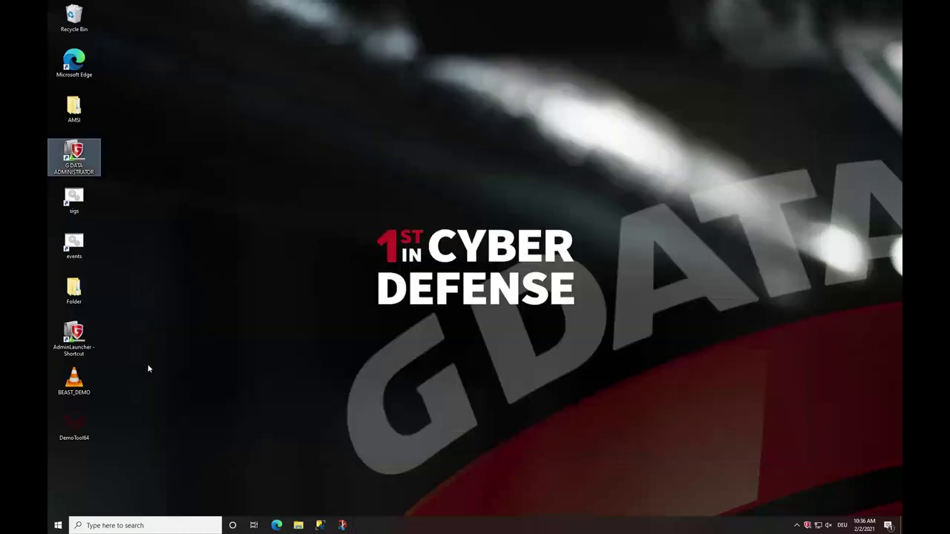
{"action": "left_click", "coordinate": [280, 526]}
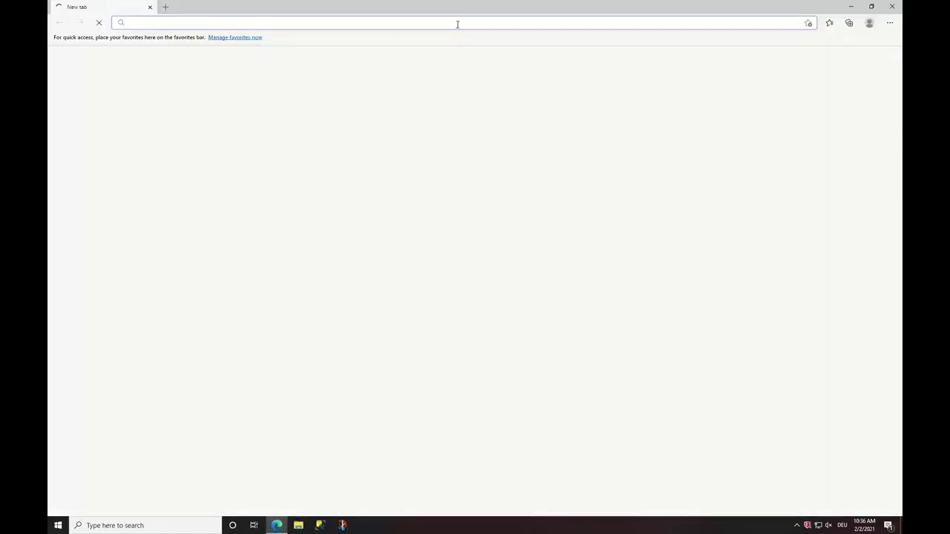
{"action": "type", "text": "www."}
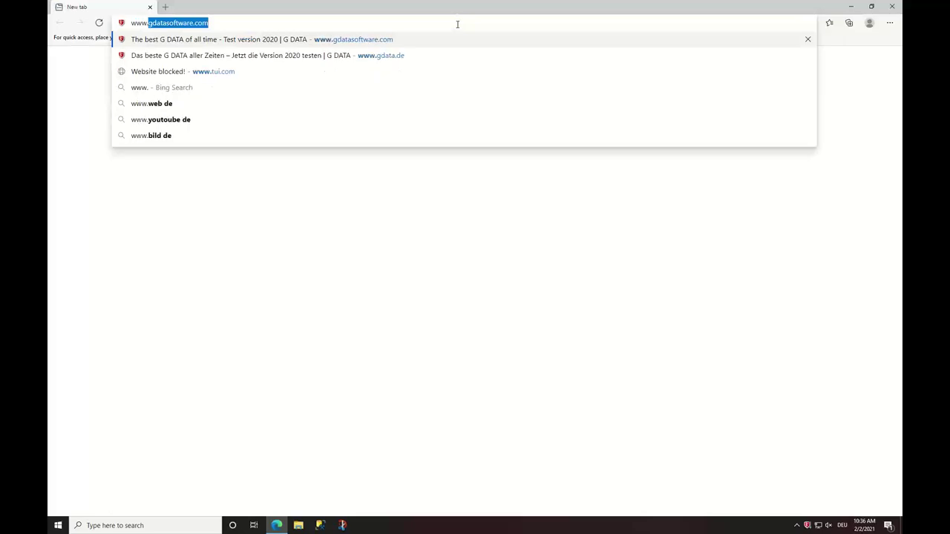
{"action": "key", "text": "Return"}
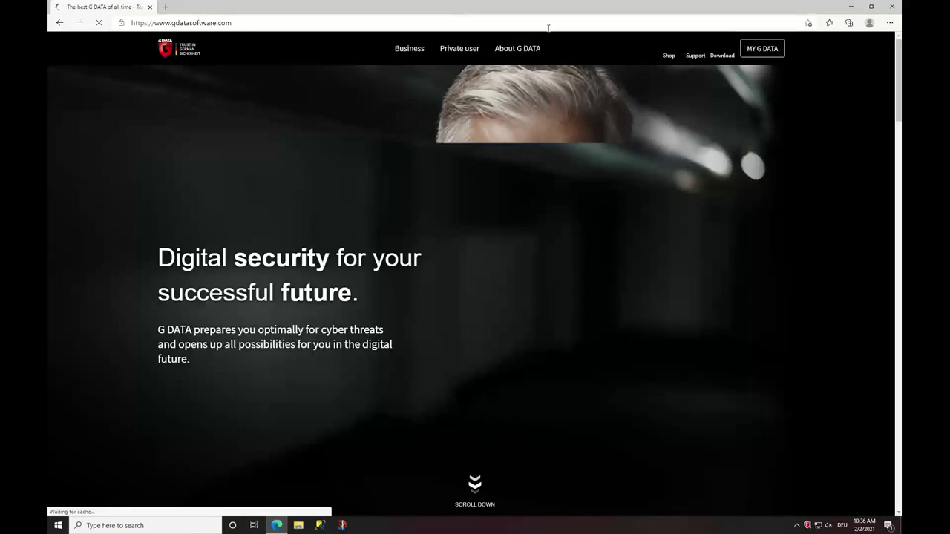
Go to the Tools downloads section holding the Portable Admin Launcher, then minimize Edge.
{"action": "left_click", "coordinate": [721, 53]}
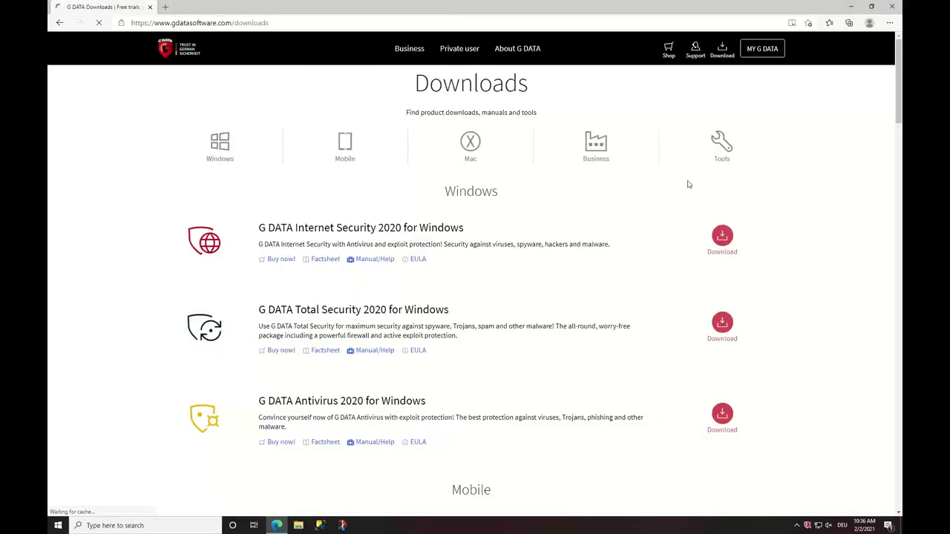
{"action": "left_click", "coordinate": [722, 147]}
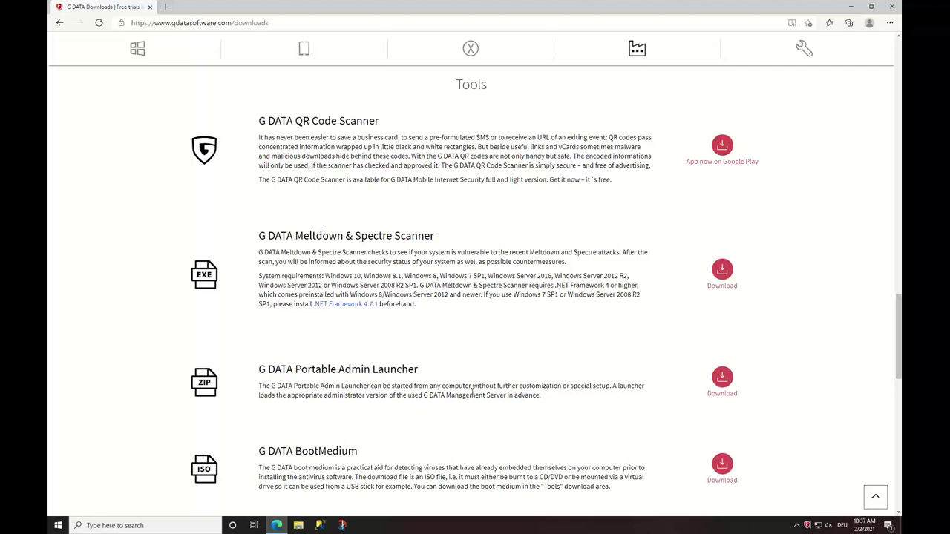
{"action": "left_click", "coordinate": [851, 6]}
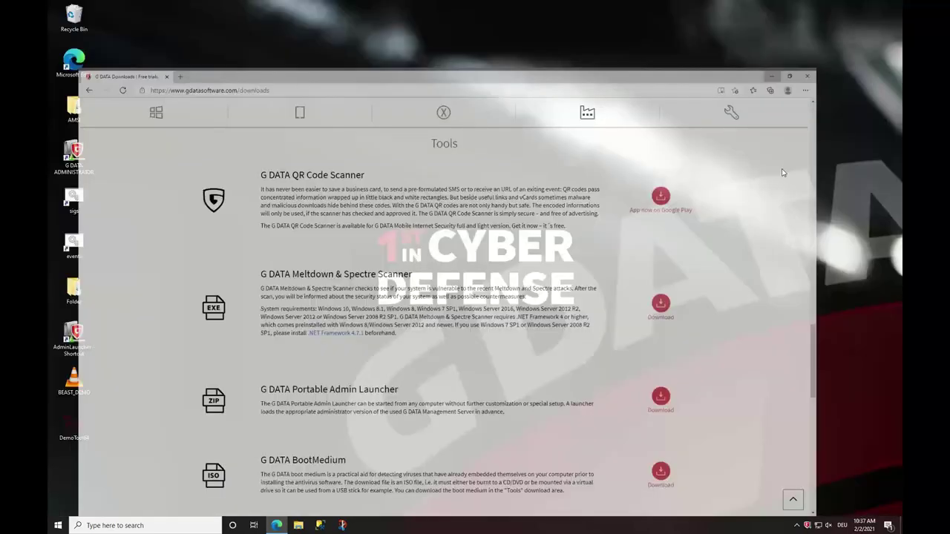
Launch the AdminLauncher shortcut and keep English as the language.
{"action": "double_click", "coordinate": [74, 338]}
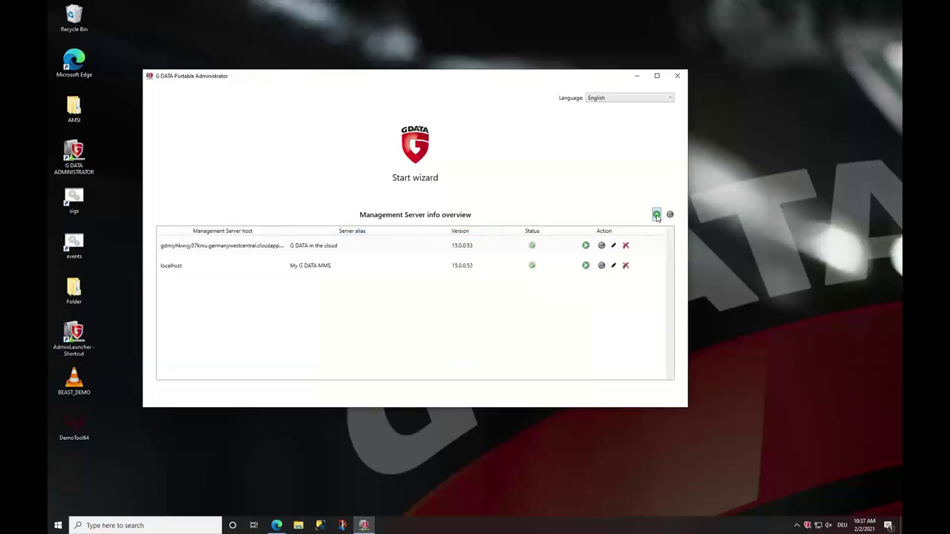
{"action": "left_click", "coordinate": [622, 104]}
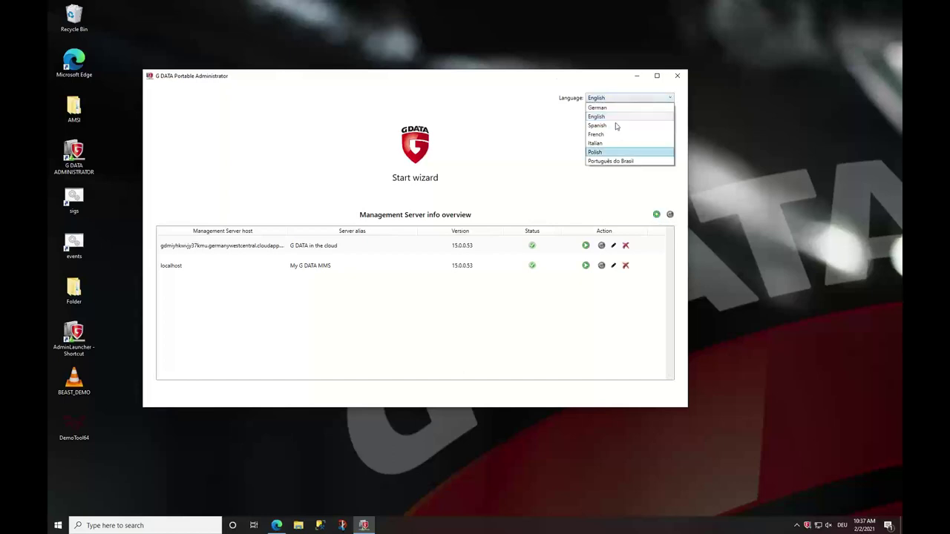
{"action": "left_click", "coordinate": [502, 117]}
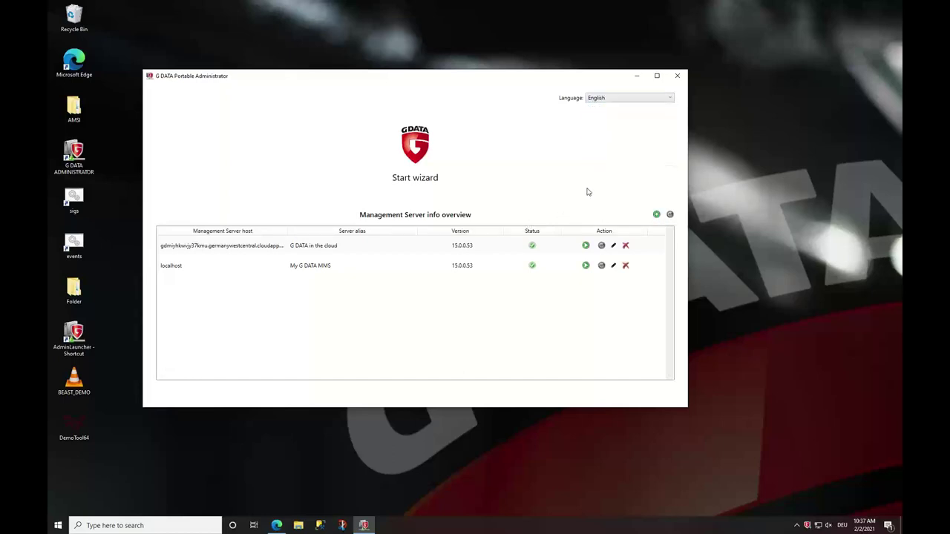
Look over the Add Management Server dialog, then close it without adding a server.
{"action": "left_click", "coordinate": [656, 215]}
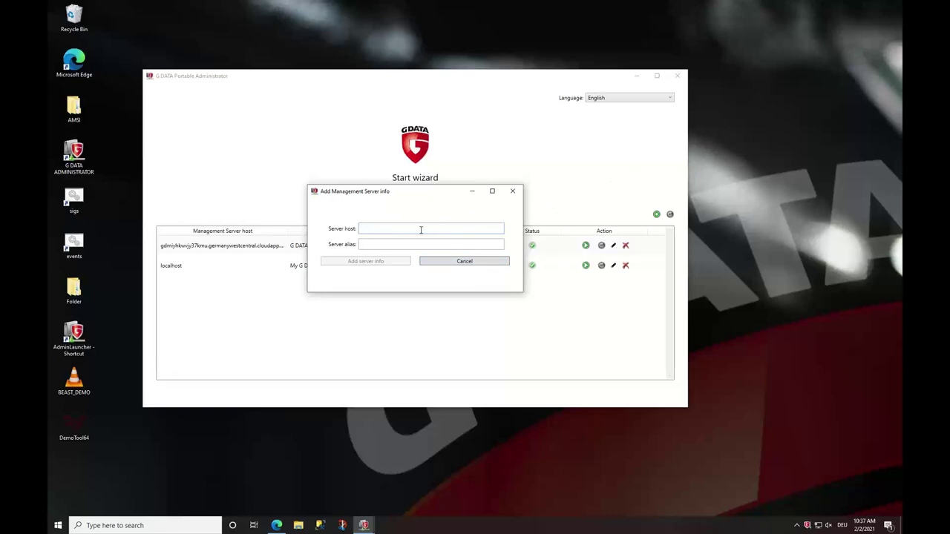
{"action": "left_click", "coordinate": [382, 245]}
{"action": "left_click_drag", "start_coordinate": [405, 194], "coordinate": [375, 261]}
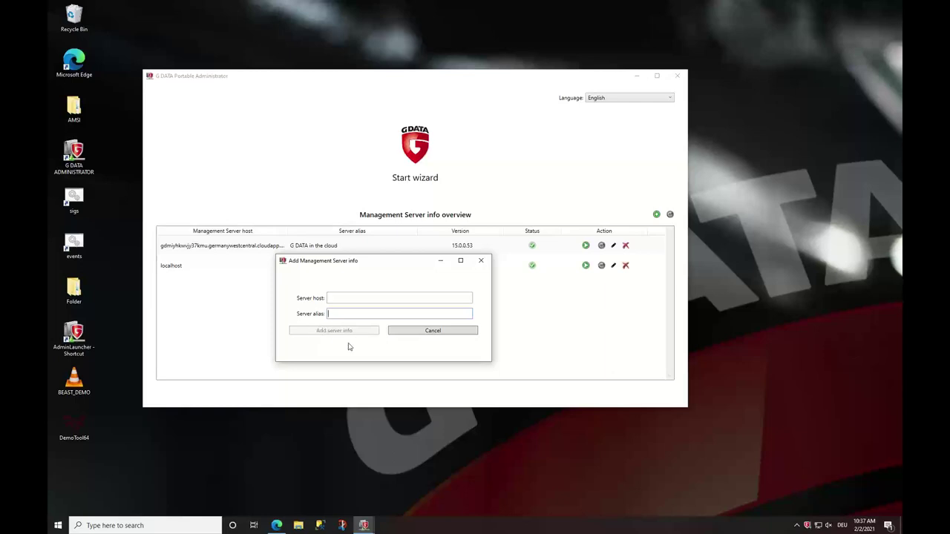
{"action": "left_click", "coordinate": [481, 260]}
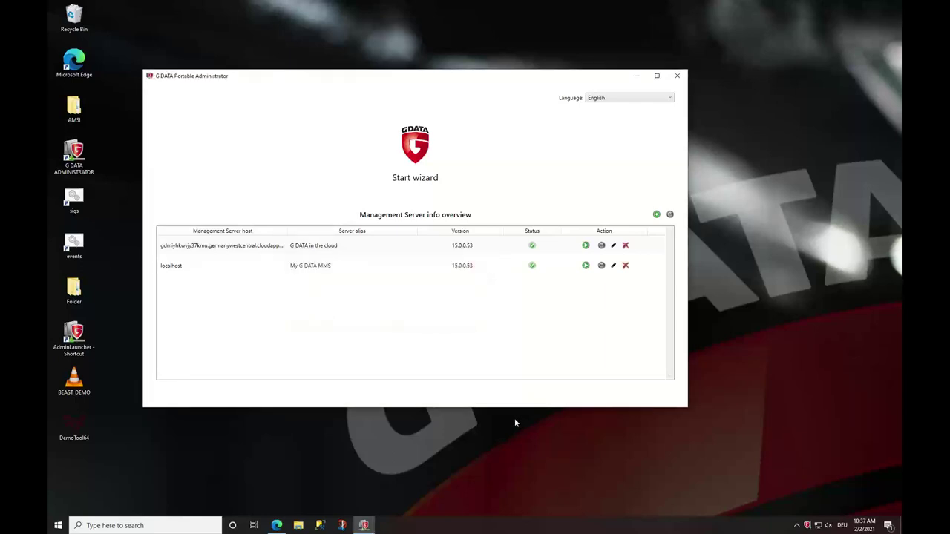
Open the cloud server's login window and choose Integrated authentication.
{"action": "left_click", "coordinate": [585, 246]}
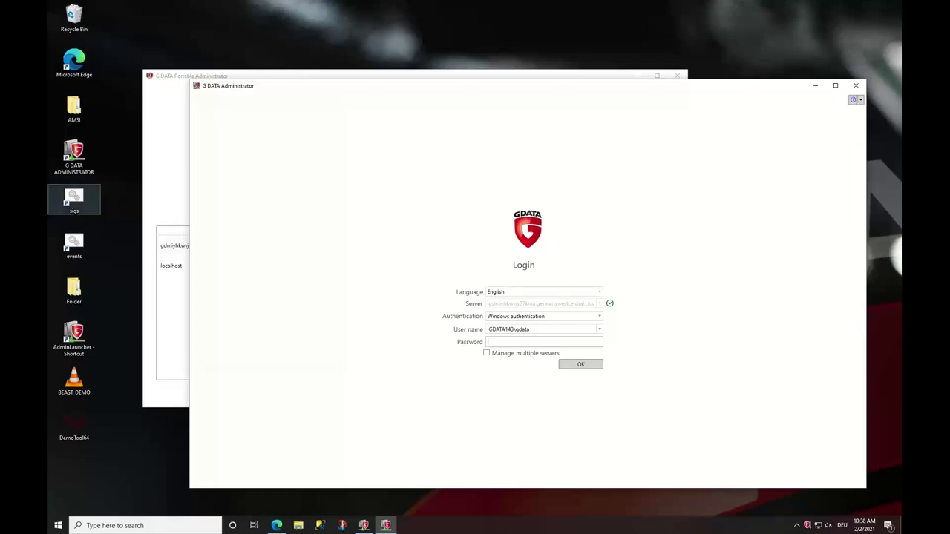
{"action": "left_click", "coordinate": [587, 317]}
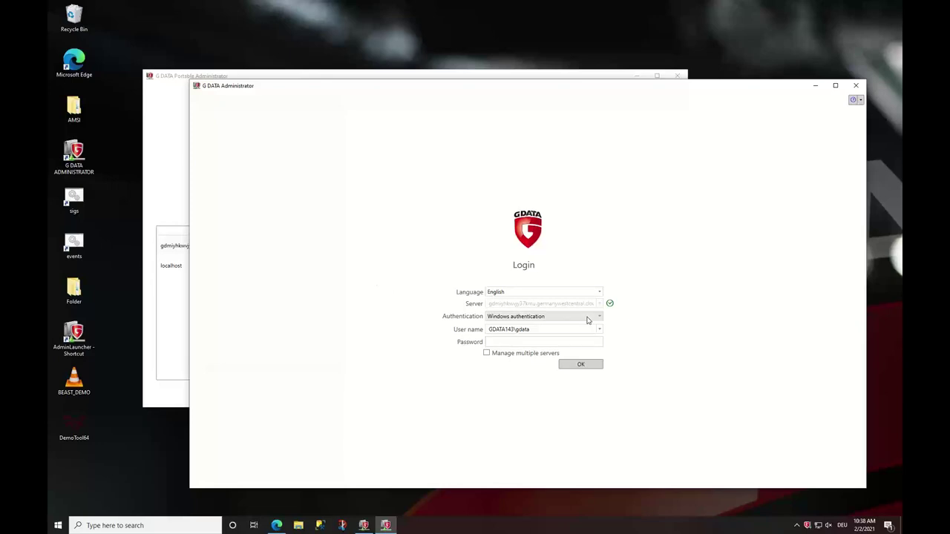
{"action": "left_click", "coordinate": [544, 337]}
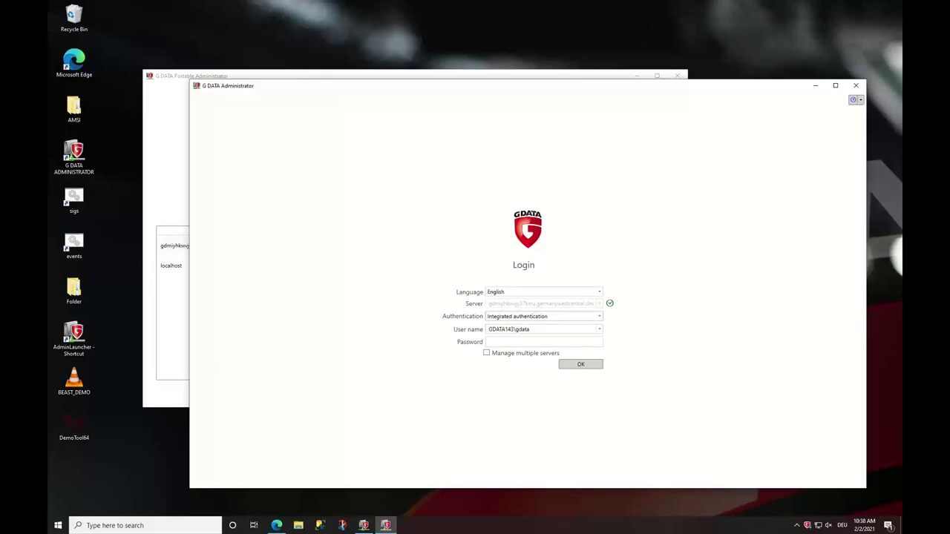
Paste the admin user name and password into the login fields and log in.
{"action": "triple_click", "coordinate": [539, 329]}
{"action": "right_click", "coordinate": [529, 332]}
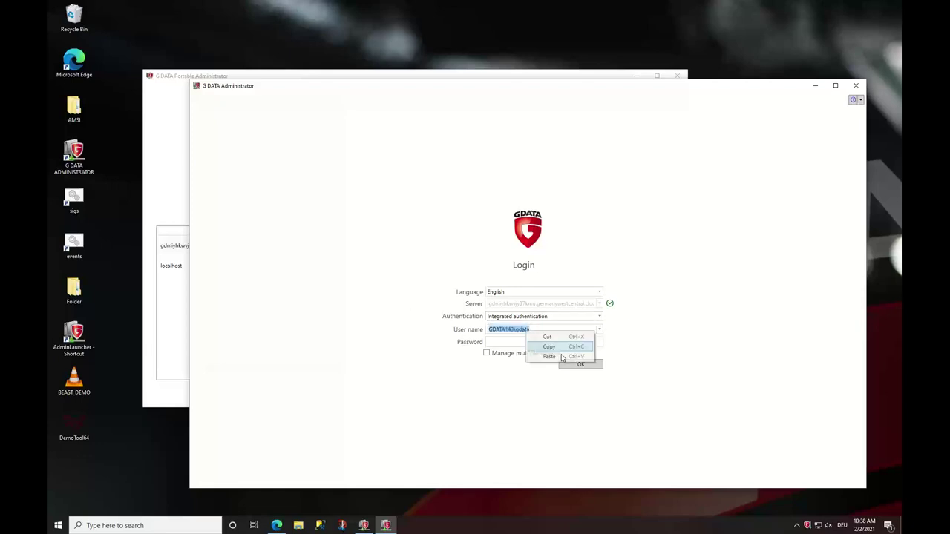
{"action": "left_click", "coordinate": [549, 356]}
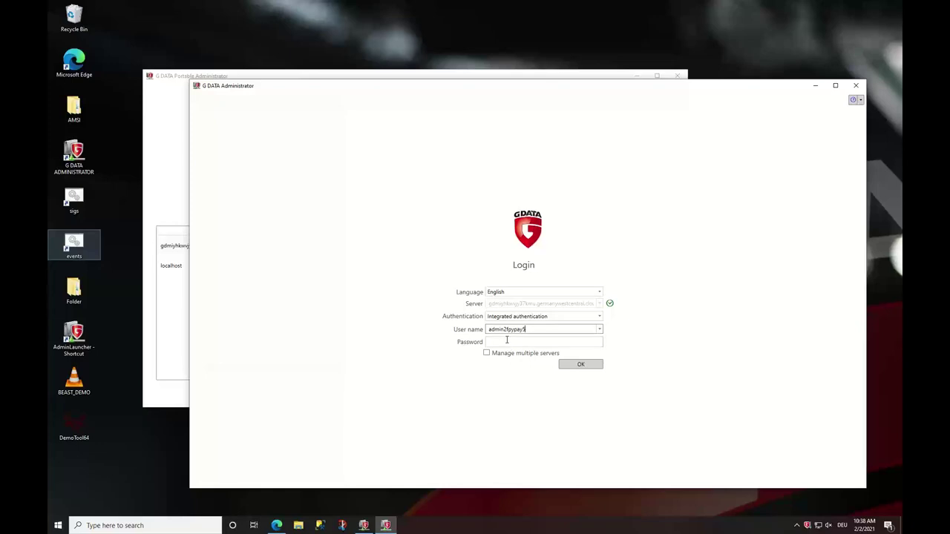
{"action": "left_click", "coordinate": [511, 341]}
{"action": "right_click", "coordinate": [526, 343]}
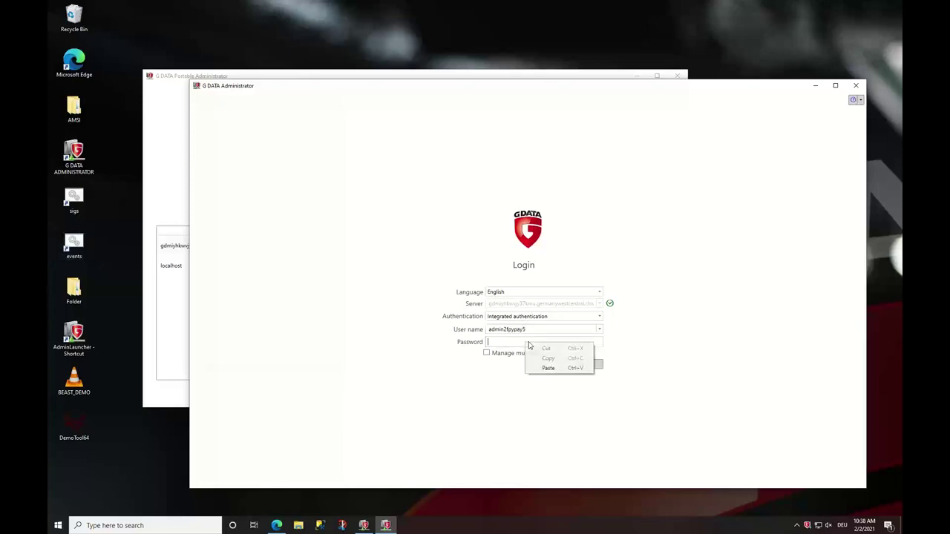
{"action": "left_click", "coordinate": [545, 366]}
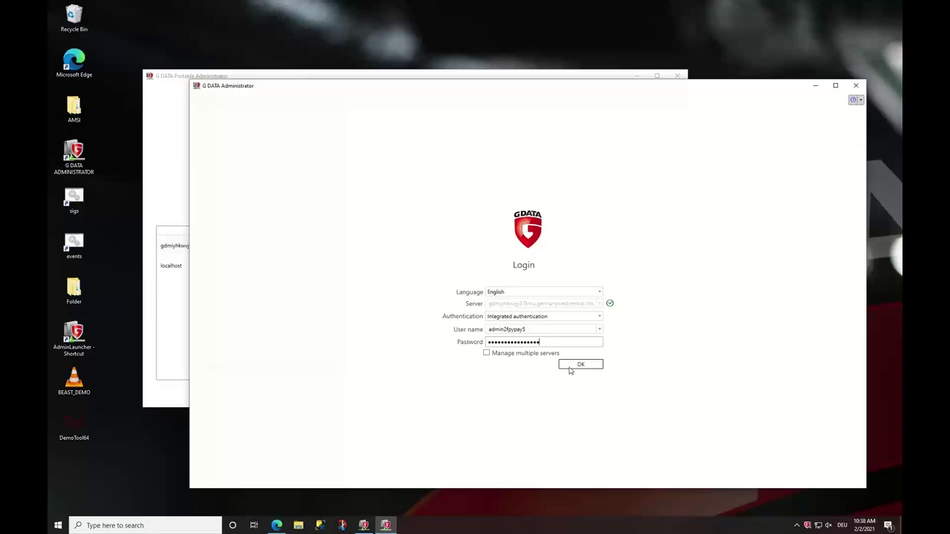
{"action": "left_click", "coordinate": [572, 366]}
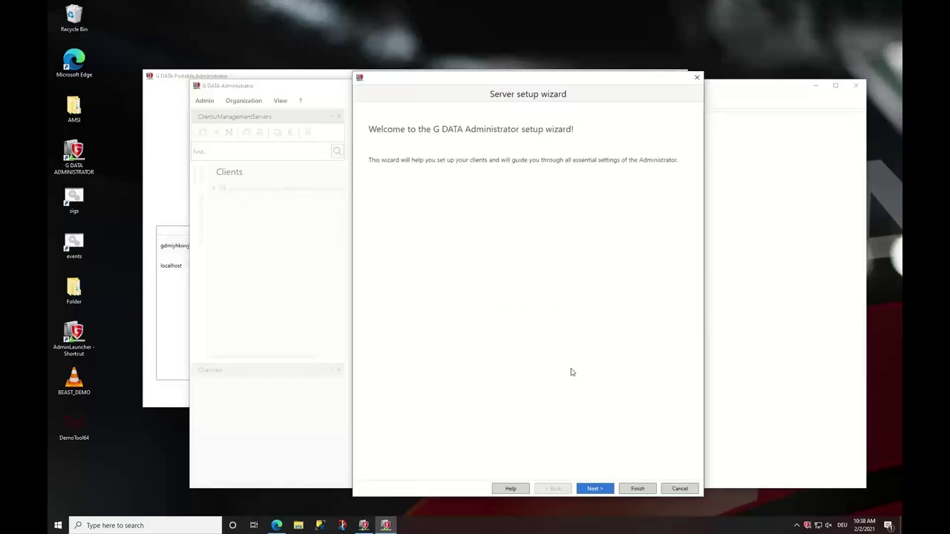
Cancel the Server setup wizard, confirm the Malware Information Initiative prompt, and maximize the window.
{"action": "left_click", "coordinate": [680, 489]}
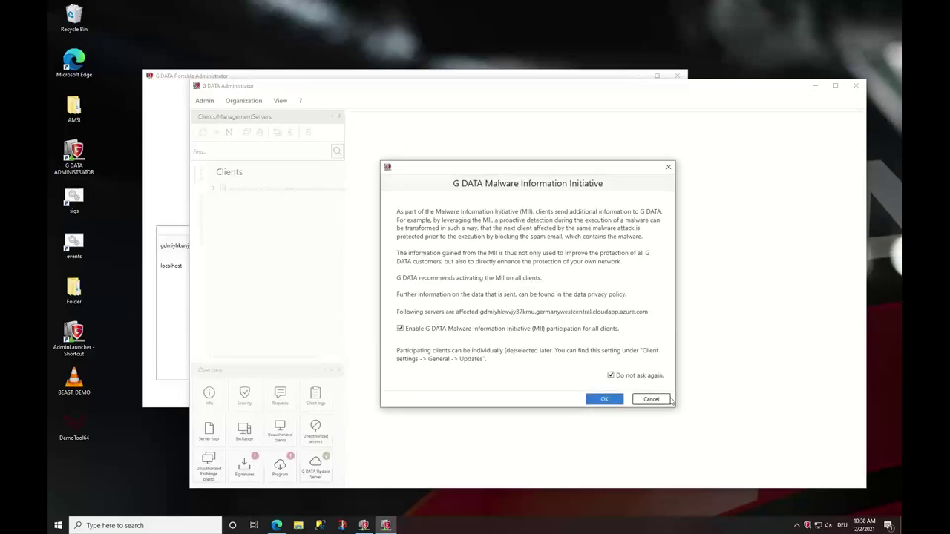
{"action": "left_click", "coordinate": [604, 399]}
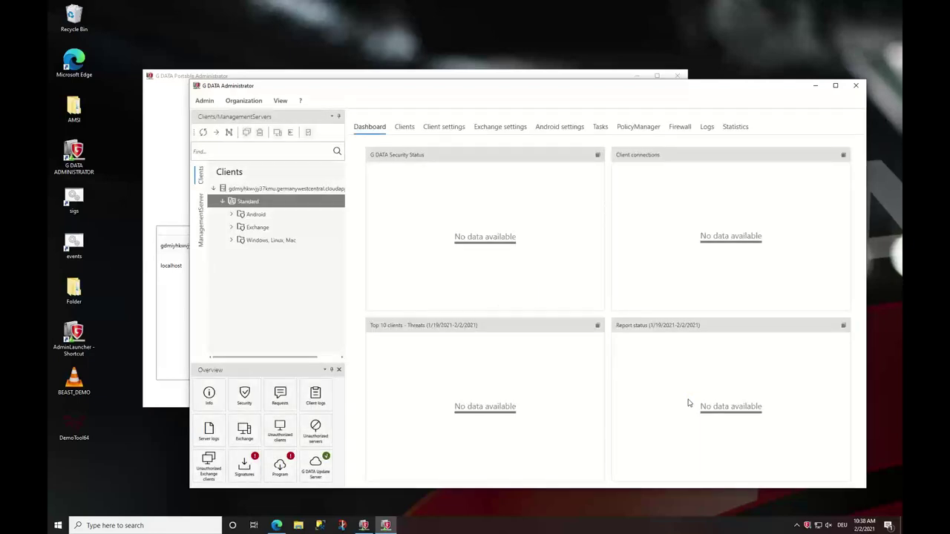
{"action": "left_click", "coordinate": [835, 85]}
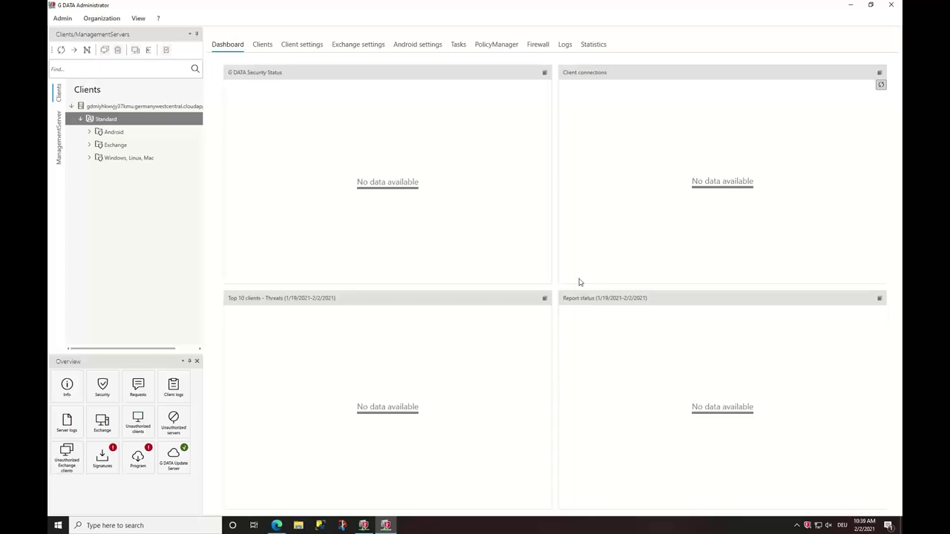
Start a new tenant named St. Mary's Hospital with unique identifier mary.
{"action": "left_click", "coordinate": [59, 150]}
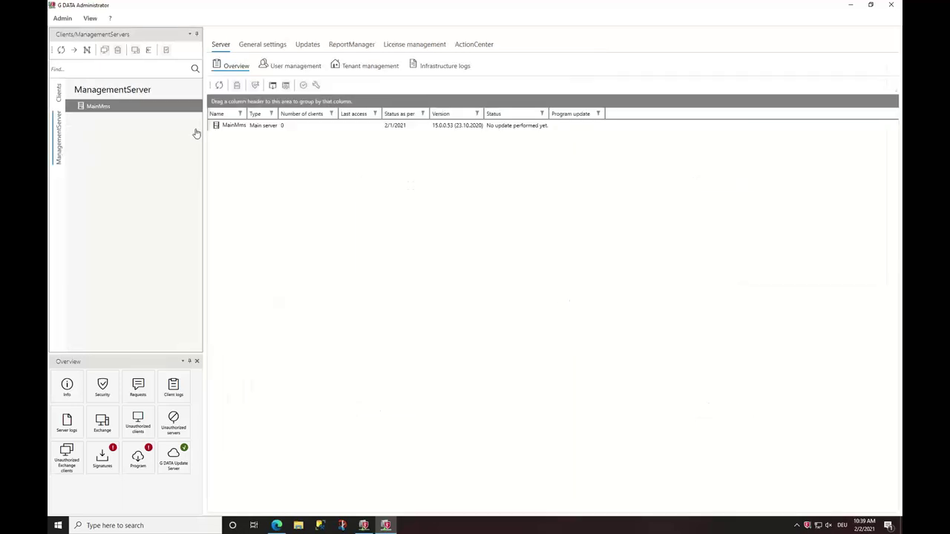
{"action": "left_click", "coordinate": [337, 66]}
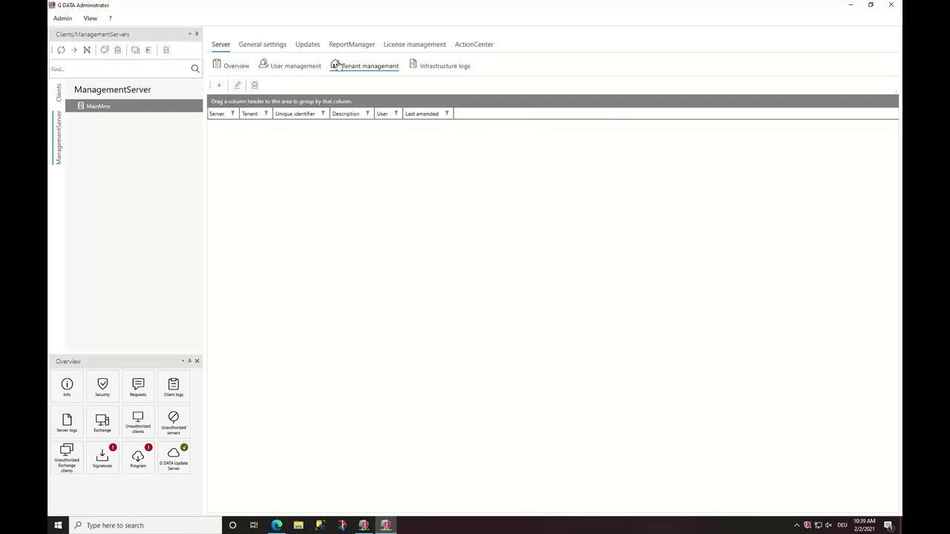
{"action": "left_click", "coordinate": [219, 85]}
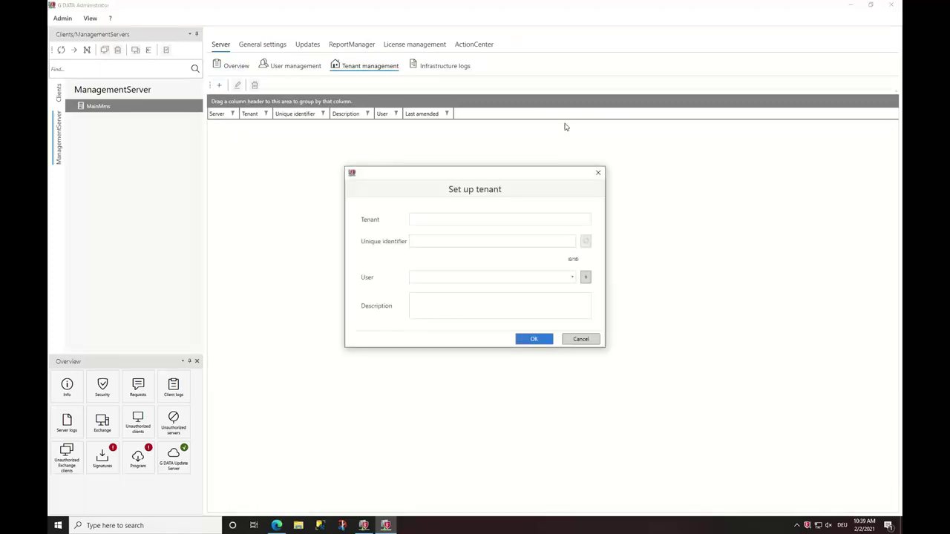
{"action": "left_click", "coordinate": [532, 223]}
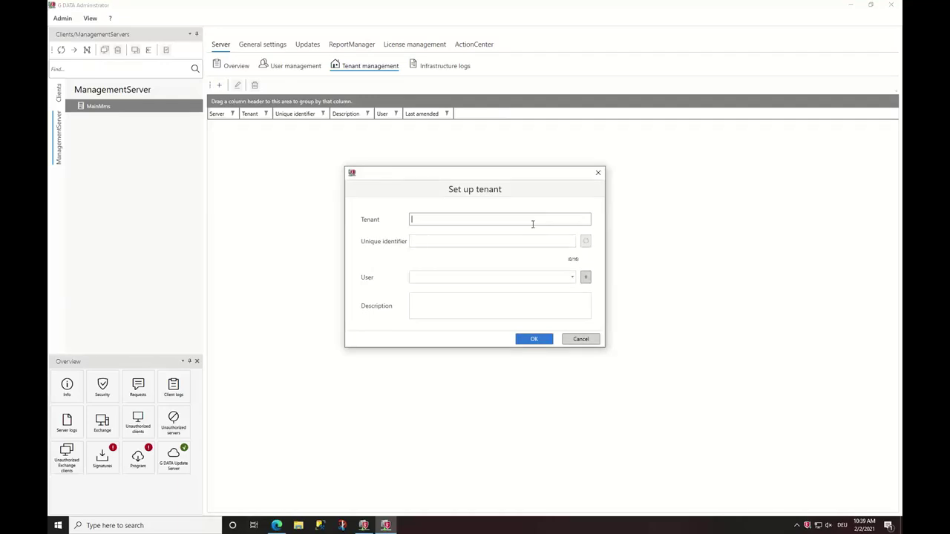
{"action": "type", "text": "St. Mary's Hospital"}
{"action": "key", "text": "Tab"}
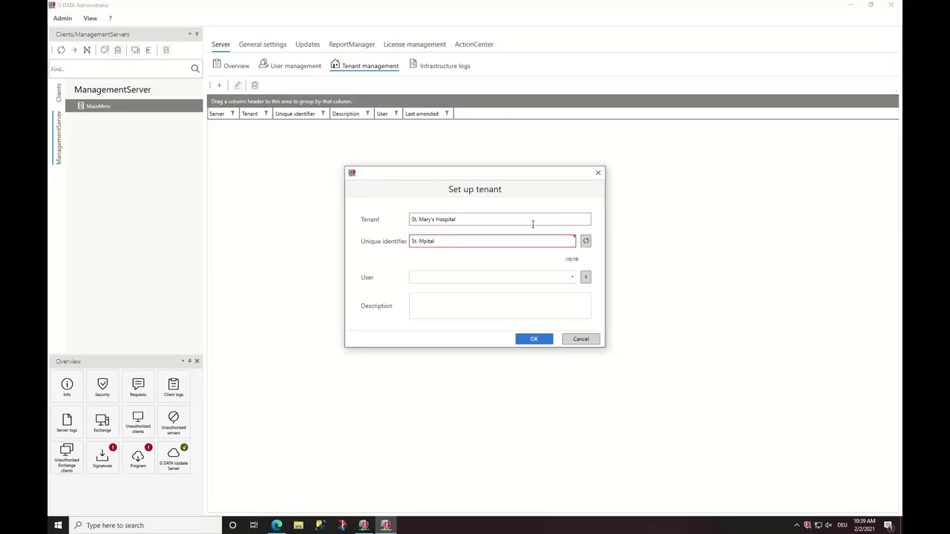
{"action": "key", "text": "Delete"}
{"action": "key", "text": "Delete"}
{"action": "key", "text": "Delete"}
{"action": "key", "text": "Delete"}
{"action": "key", "text": "Delete"}
{"action": "key", "text": "Delete"}
{"action": "key", "text": "Delete"}
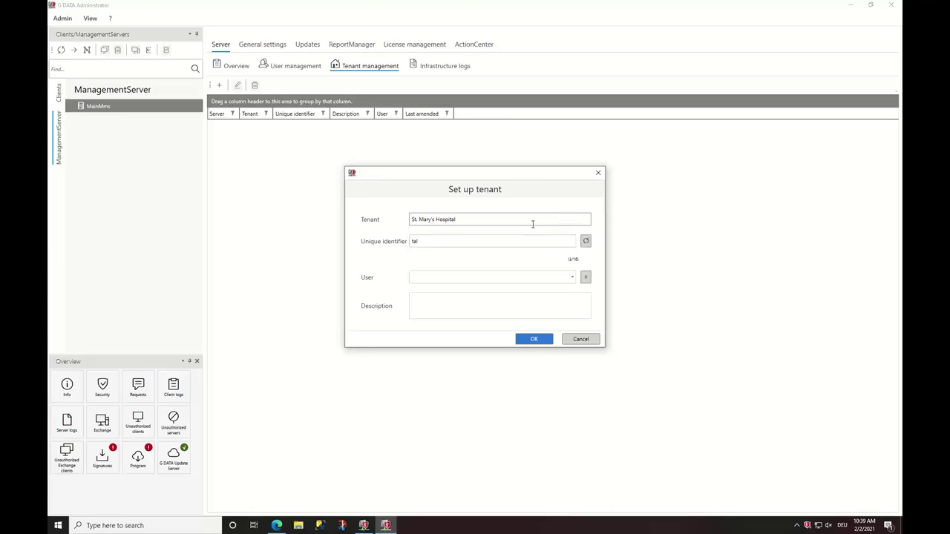
{"action": "key", "text": "Delete"}
{"action": "key", "text": "Delete"}
{"action": "key", "text": "Delete"}
{"action": "type", "text": "mary"}
{"action": "key", "text": "Tab"}
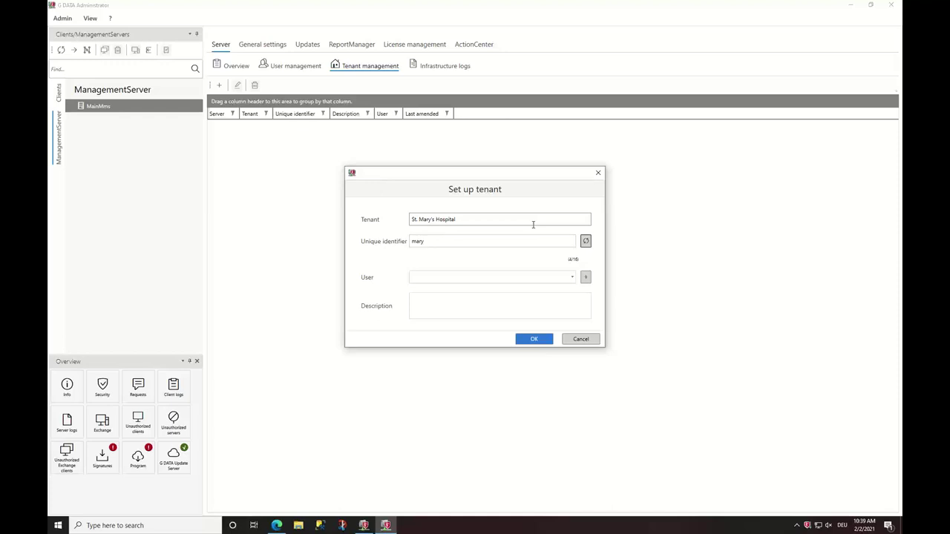
Create the tenant admin user admin_mary with a password.
{"action": "left_click", "coordinate": [586, 277]}
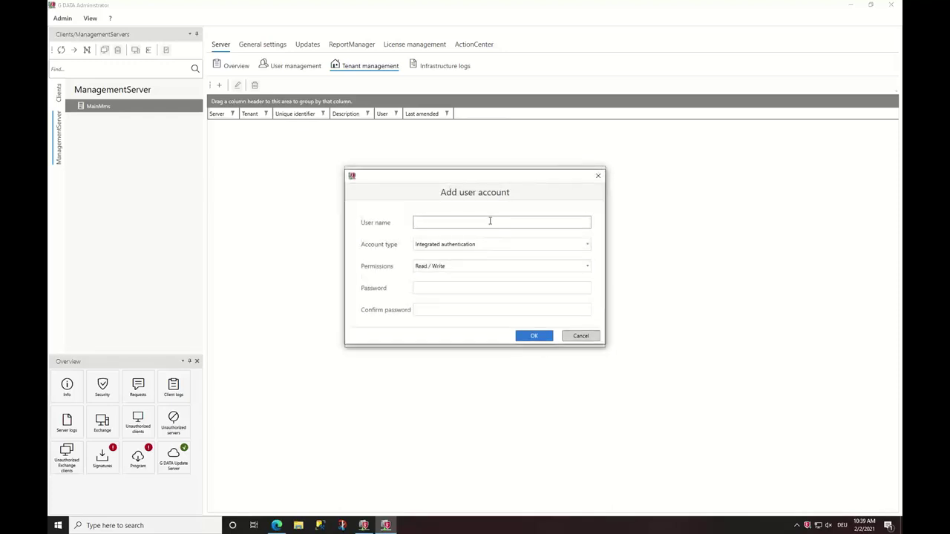
{"action": "type", "text": "admin_mary"}
{"action": "left_click", "coordinate": [458, 289]}
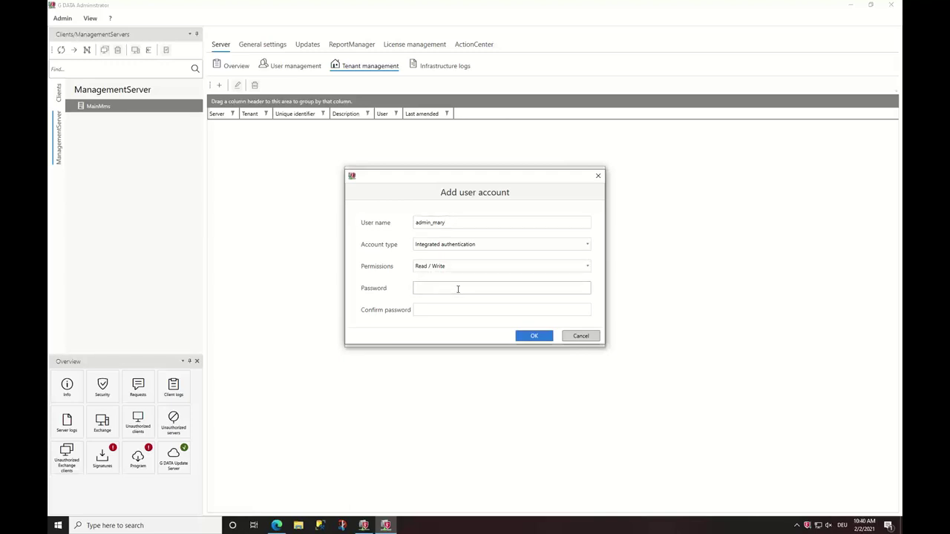
{"action": "type", "text": "****"}
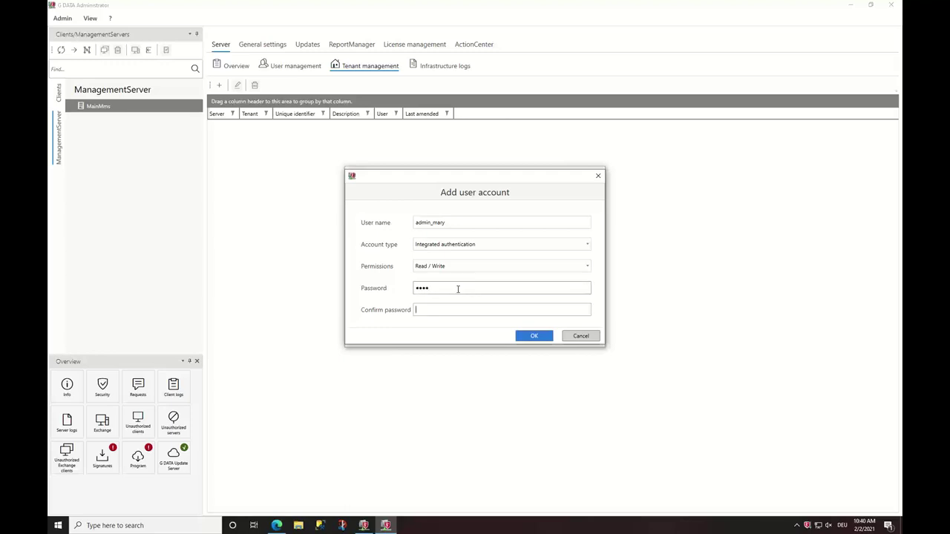
{"action": "type", "text": "****"}
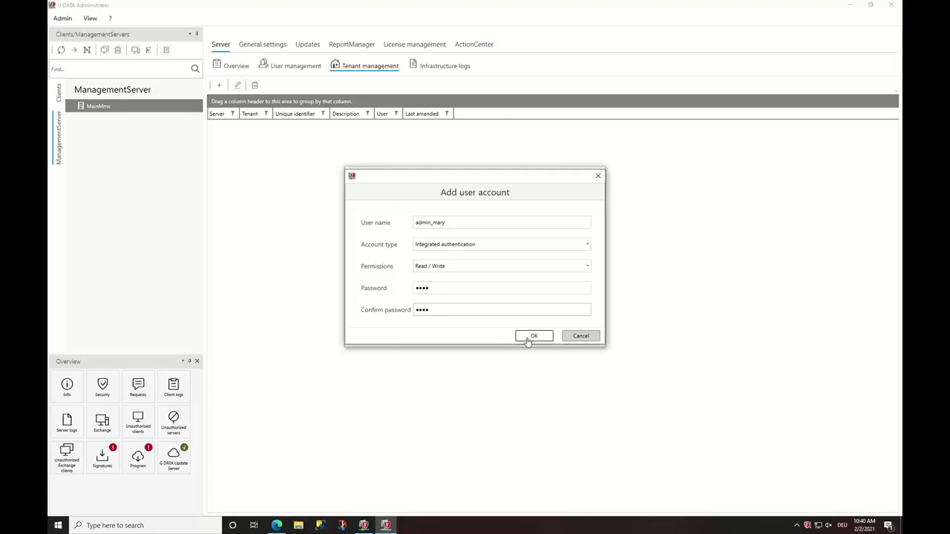
{"action": "left_click", "coordinate": [531, 338]}
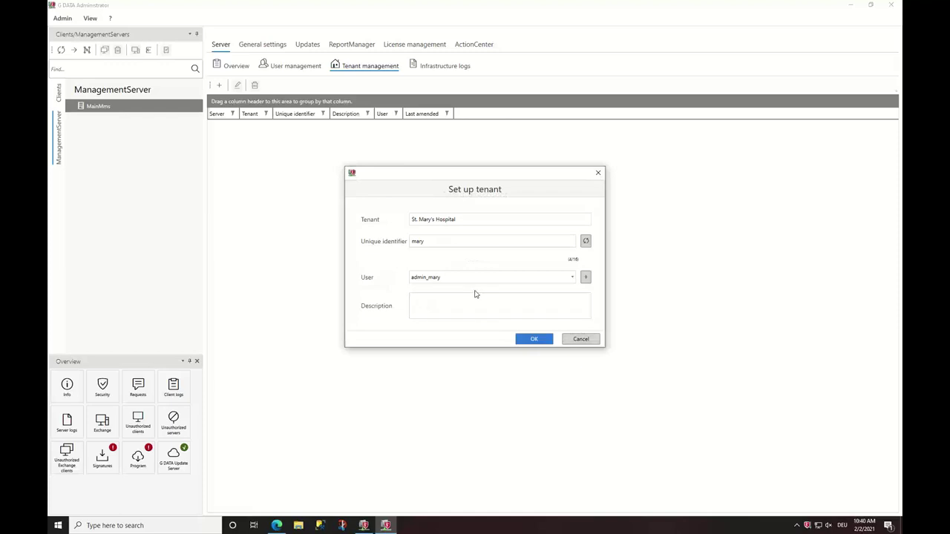
Enter the customer number as the tenant description and save the tenant.
{"action": "left_click", "coordinate": [469, 299]}
{"action": "type", "text": "Customer"}
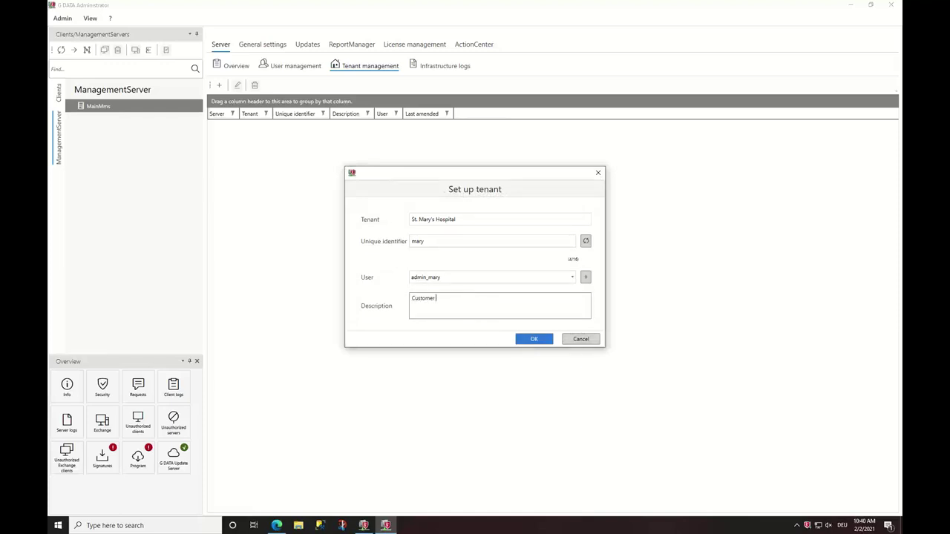
{"action": "type", "text": "# 136546"}
{"action": "left_click", "coordinate": [536, 339]}
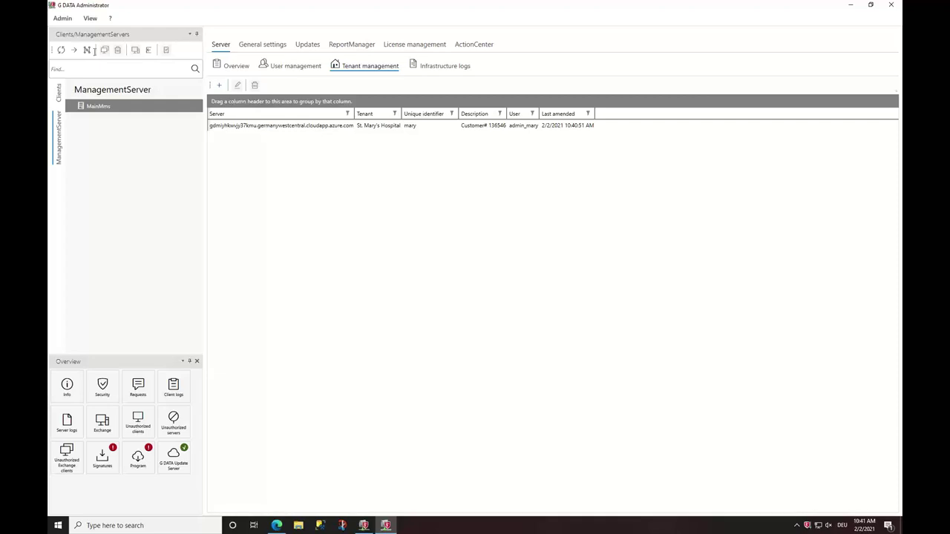
Return to the clients view and open the installation packages list from Organization.
{"action": "left_click", "coordinate": [63, 98]}
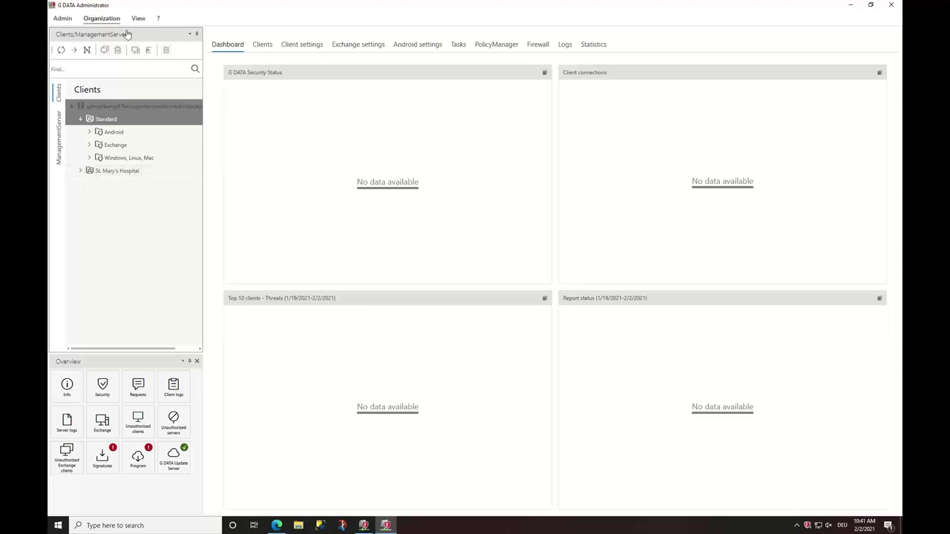
{"action": "left_click", "coordinate": [102, 17]}
{"action": "left_click", "coordinate": [131, 120]}
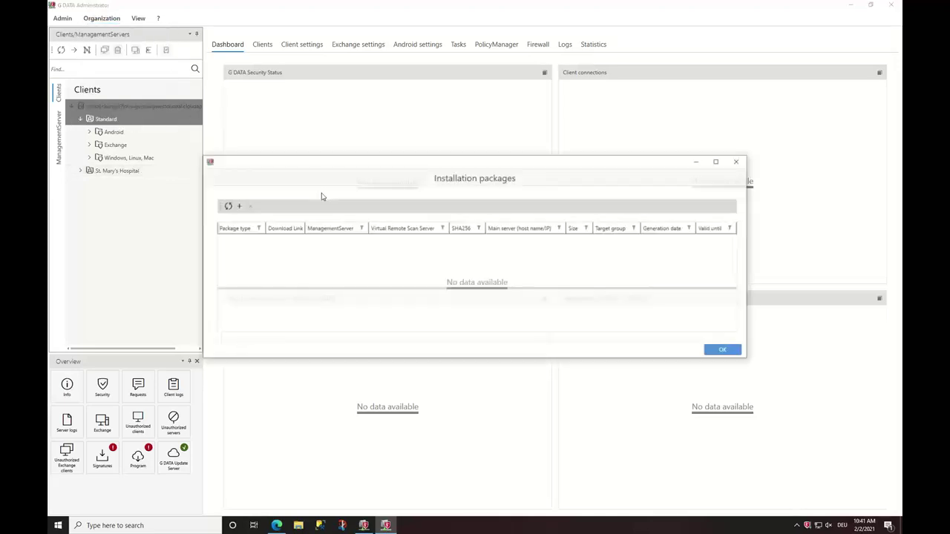
Generate a Windows client installation package for St. Mary's Hospital and close the list.
{"action": "left_click", "coordinate": [238, 205]}
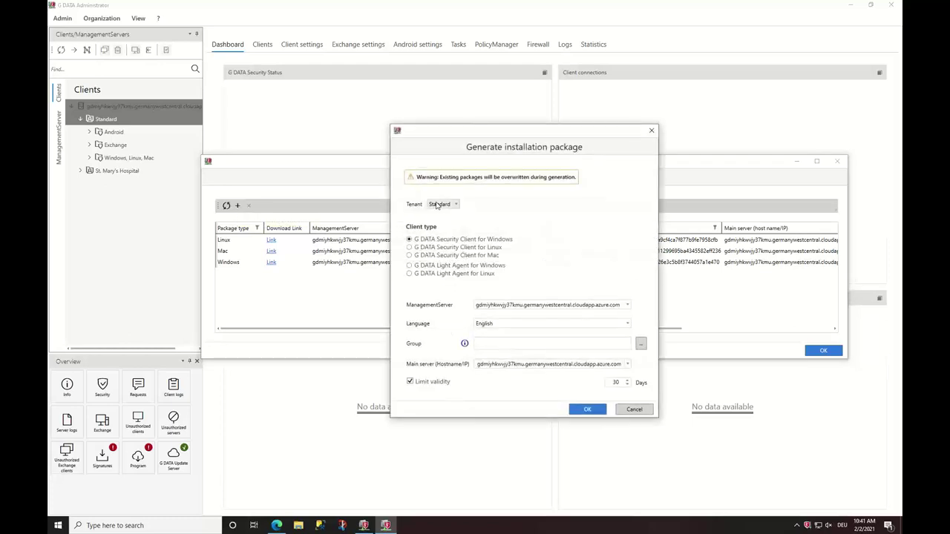
{"action": "left_click", "coordinate": [439, 207]}
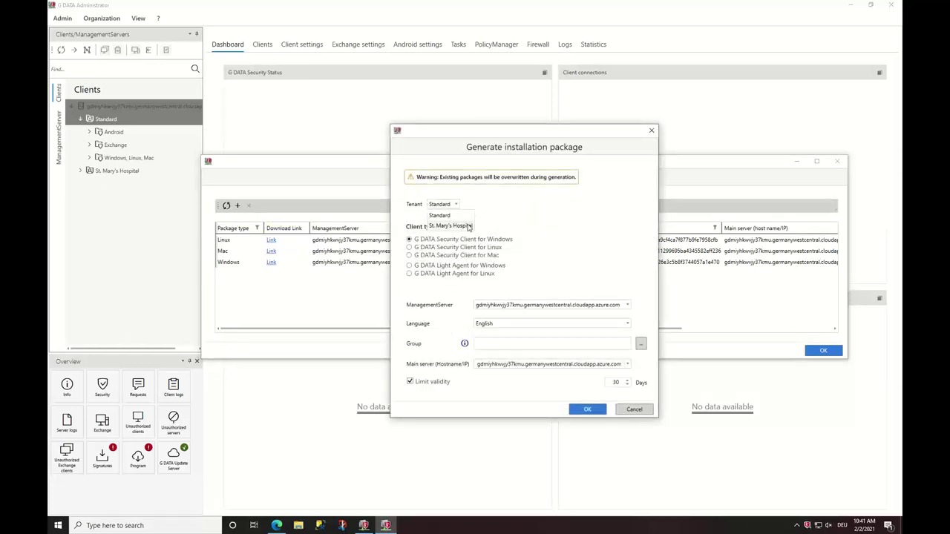
{"action": "left_click", "coordinate": [448, 225]}
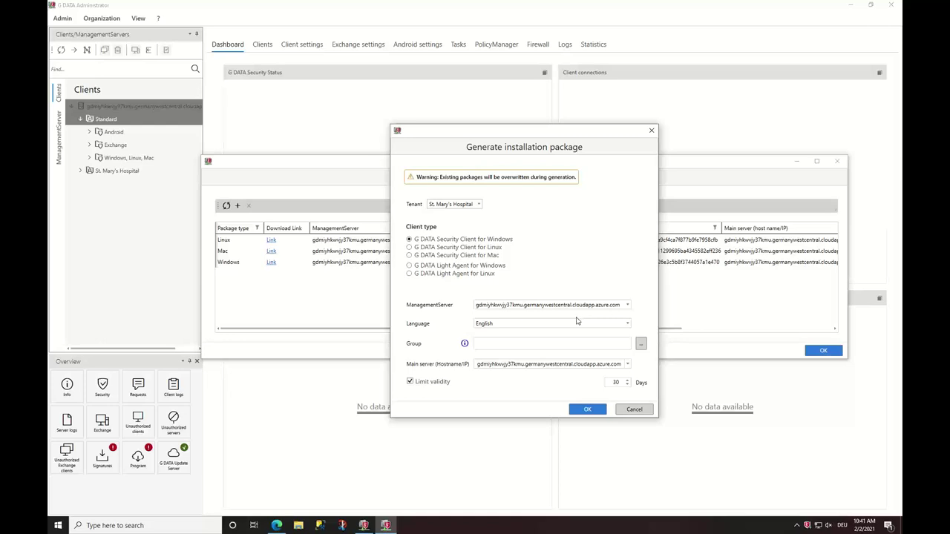
{"action": "left_click", "coordinate": [591, 412]}
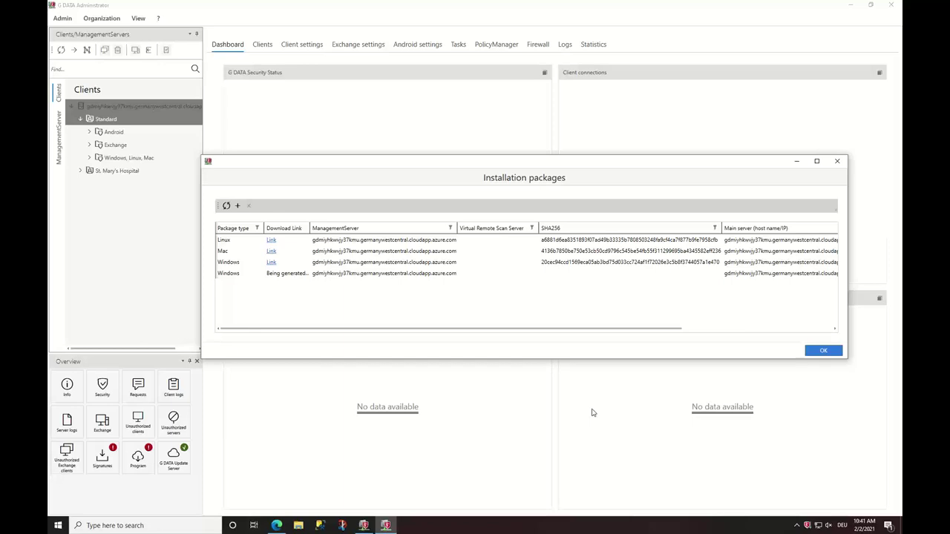
{"action": "left_click", "coordinate": [830, 352]}
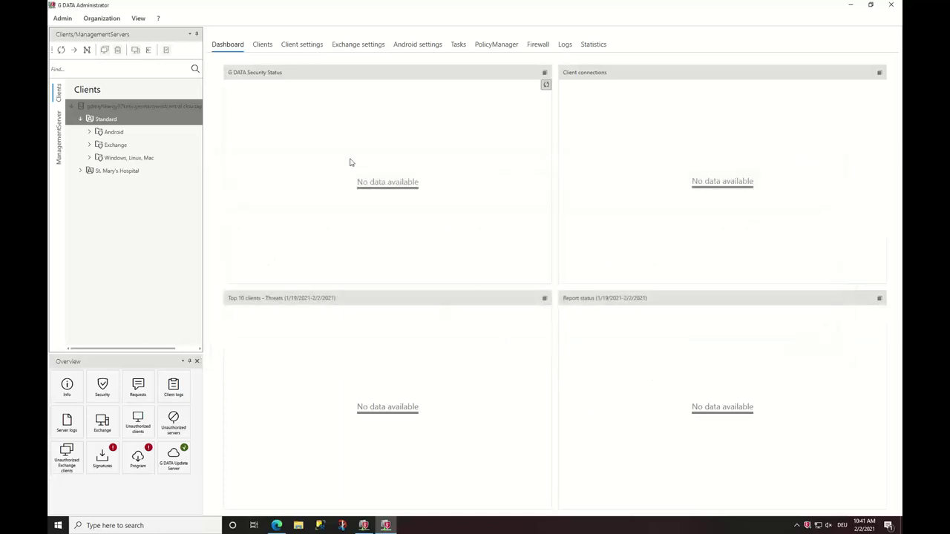
Close Administrator and connect to G DATA in the cloud from Portable Administrator.
{"action": "left_click", "coordinate": [892, 6]}
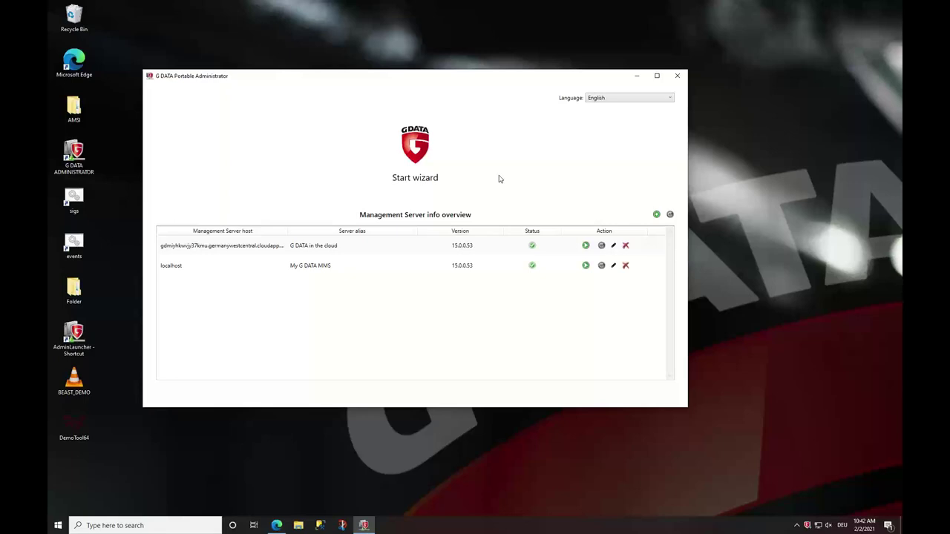
{"action": "left_click", "coordinate": [494, 234]}
{"action": "left_click", "coordinate": [586, 246]}
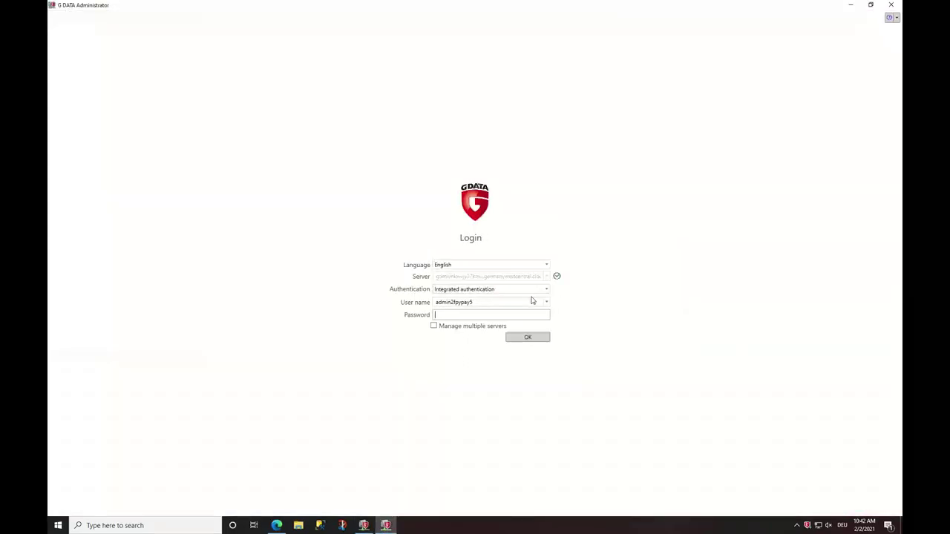
Try logging in as tenant admin mary_admin with the password, retrying after the failure.
{"action": "left_click", "coordinate": [521, 302]}
{"action": "type", "text": "m"}
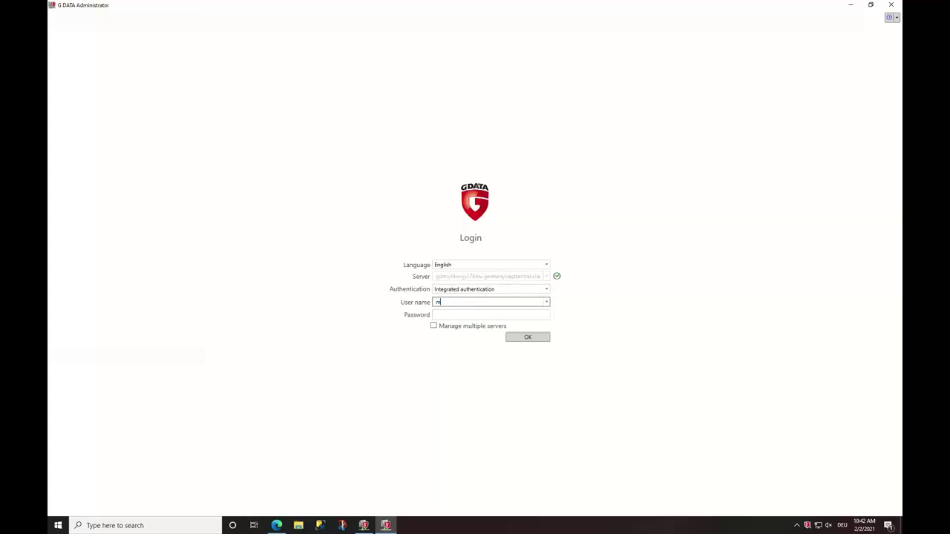
{"action": "type", "text": "ary_admin"}
{"action": "key", "text": "Tab"}
{"action": "type", "text": "••••"}
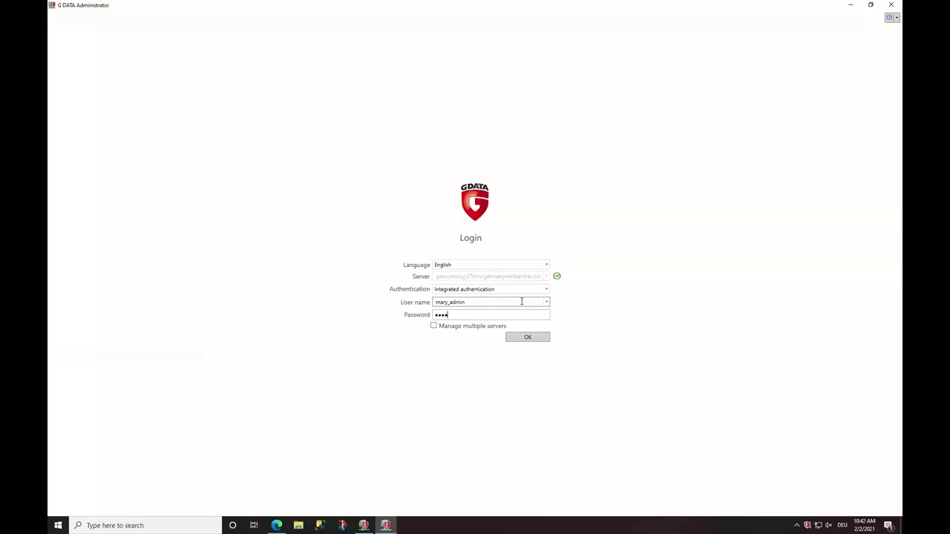
{"action": "left_click", "coordinate": [524, 343]}
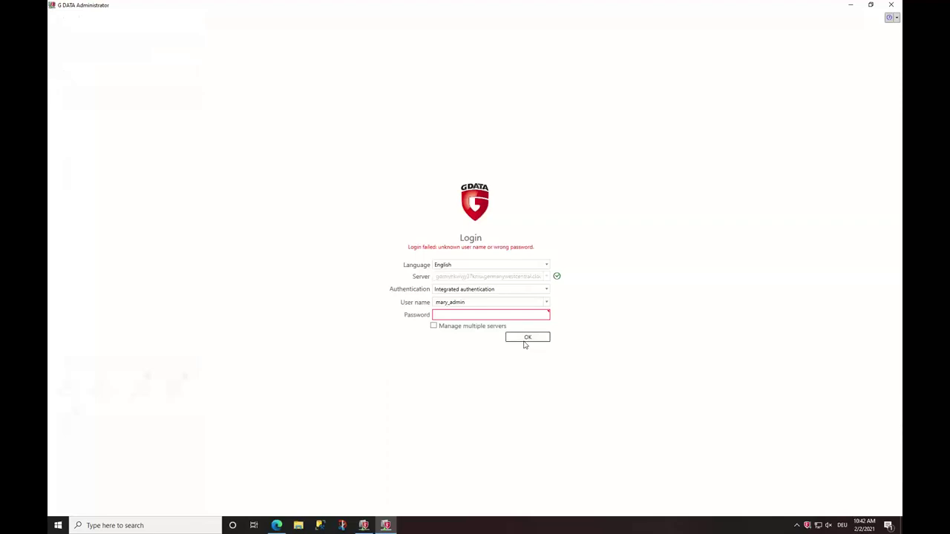
{"action": "left_click", "coordinate": [442, 313]}
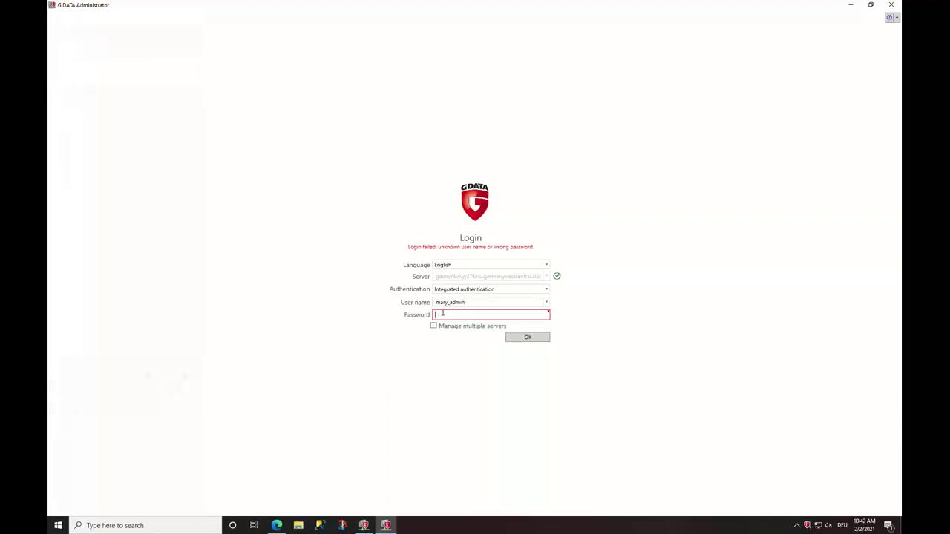
{"action": "type", "text": "password"}
{"action": "key", "text": "Return"}
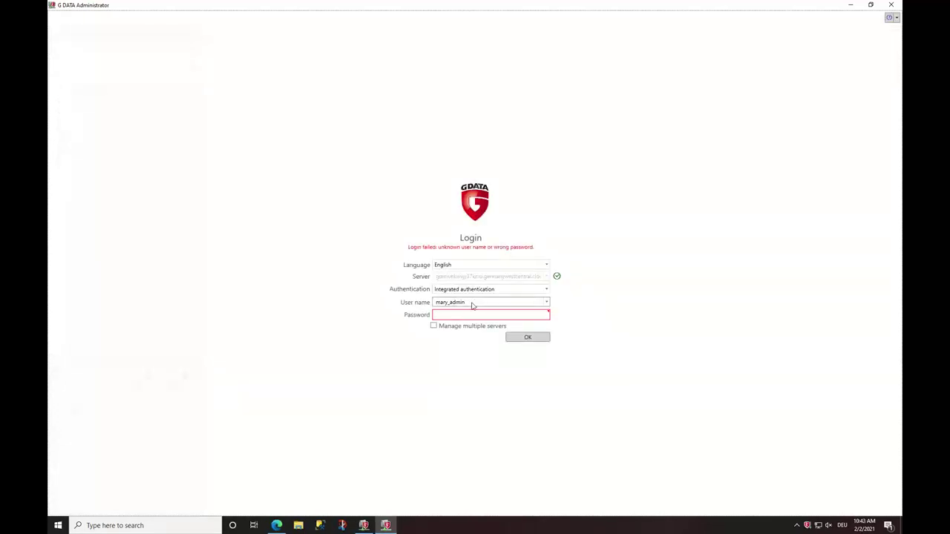
Correct the mistyped user name, re-enter the password, and log in.
{"action": "double_click", "coordinate": [475, 302]}
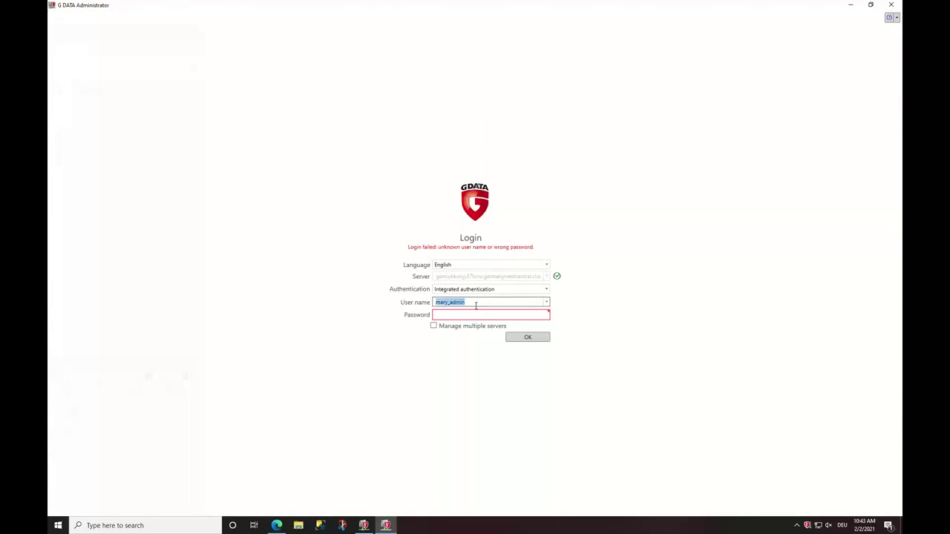
{"action": "left_click", "coordinate": [477, 314]}
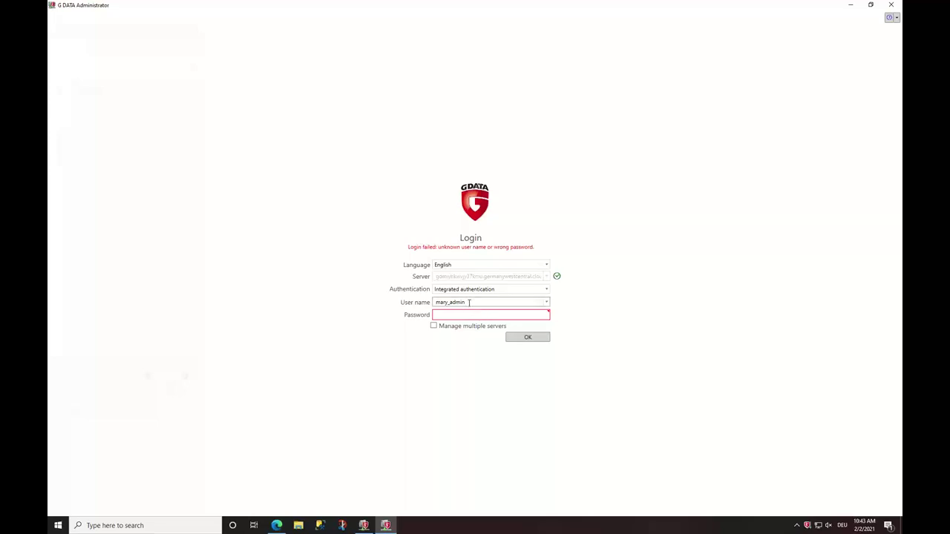
{"action": "left_click", "coordinate": [435, 302]}
{"action": "key", "text": "Delete"}
{"action": "key", "text": "Delete"}
{"action": "key", "text": "Delete"}
{"action": "key", "text": "Delete"}
{"action": "key", "text": "Delete"}
{"action": "type", "text": "_mary"}
{"action": "key", "text": "Tab"}
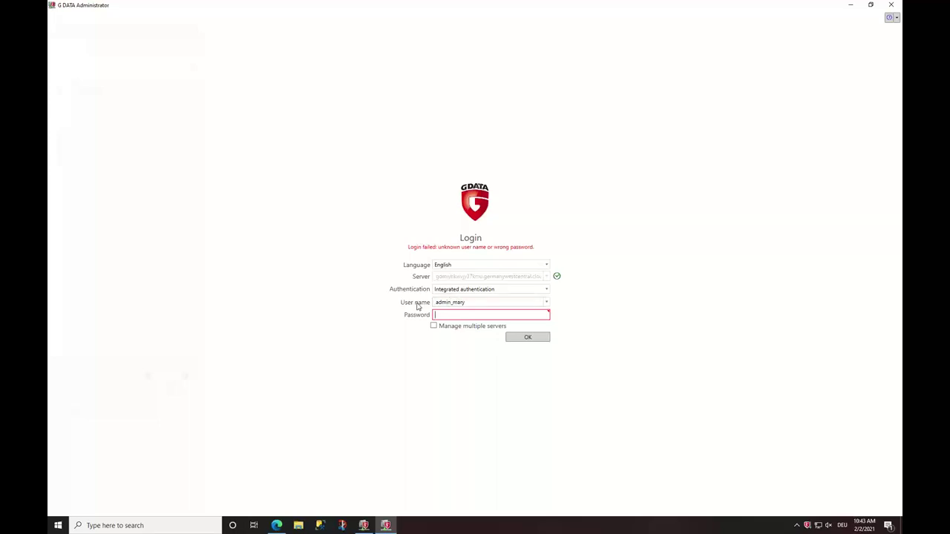
{"action": "type", "text": "******"}
{"action": "key", "text": "Return"}
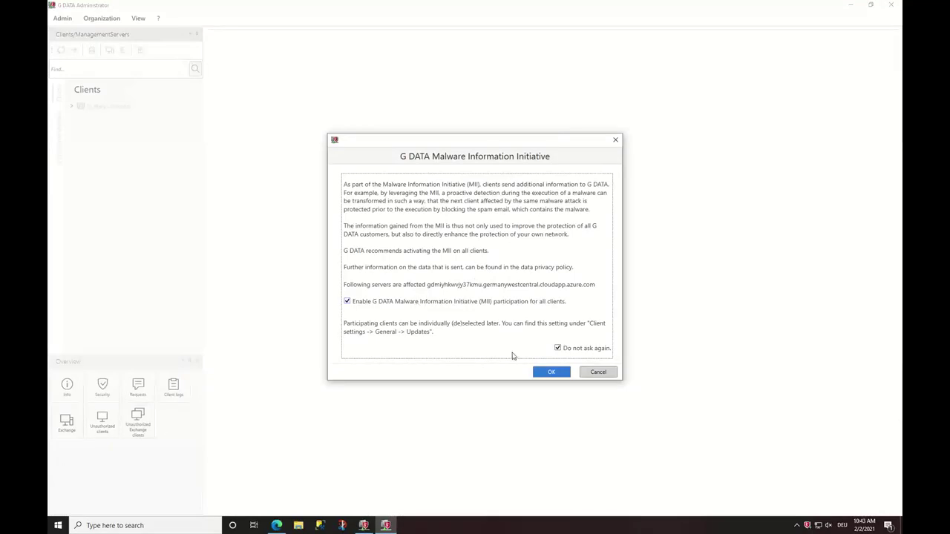
Accept the MII notice and open St. Mary's Hospital's Windows, Linux, Mac group, revealing New clients.
{"action": "left_click", "coordinate": [537, 369]}
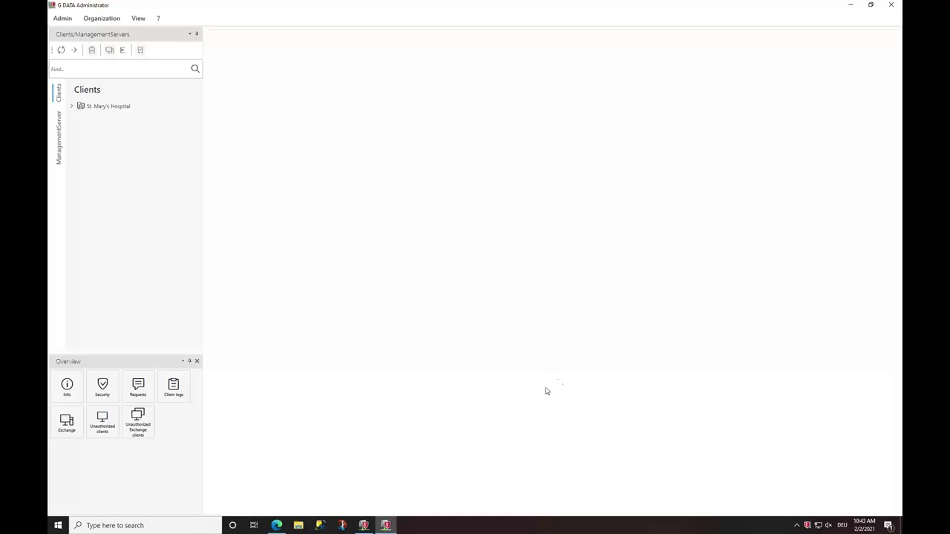
{"action": "left_click", "coordinate": [71, 107]}
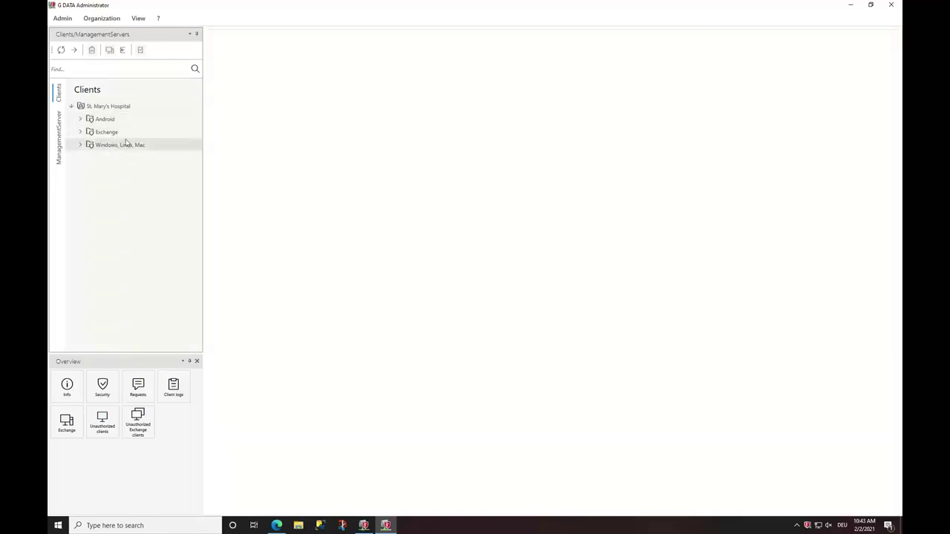
{"action": "left_click", "coordinate": [121, 145]}
{"action": "left_click", "coordinate": [121, 147]}
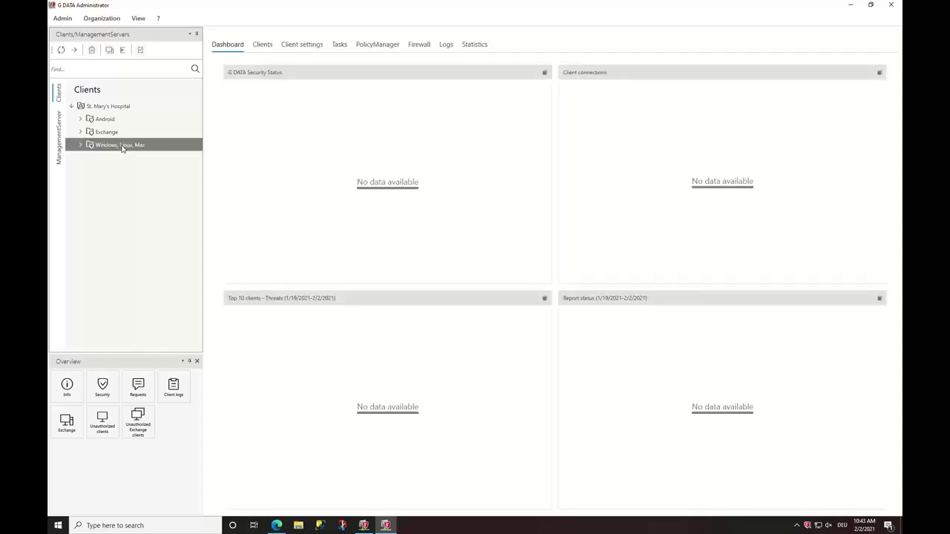
{"action": "left_click", "coordinate": [80, 145]}
{"action": "left_click", "coordinate": [96, 19]}
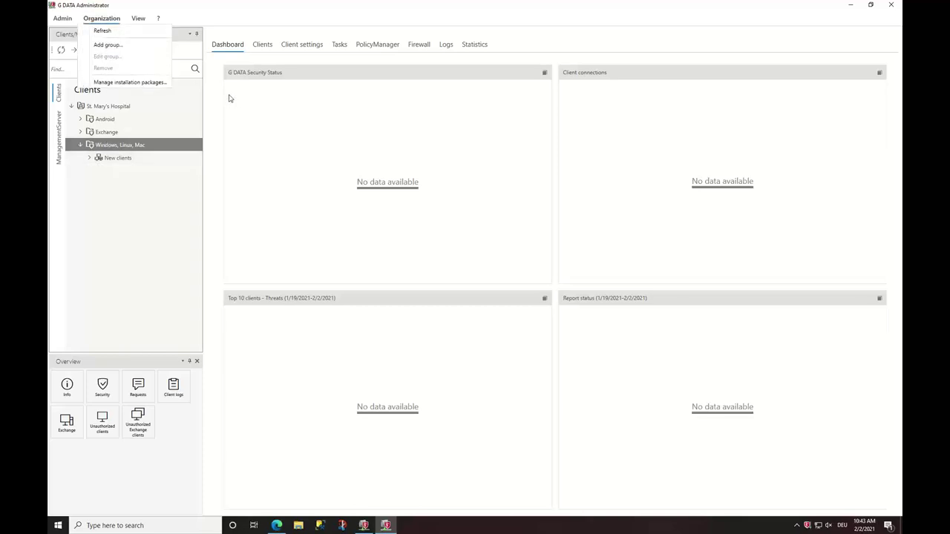
{"action": "left_click", "coordinate": [158, 83]}
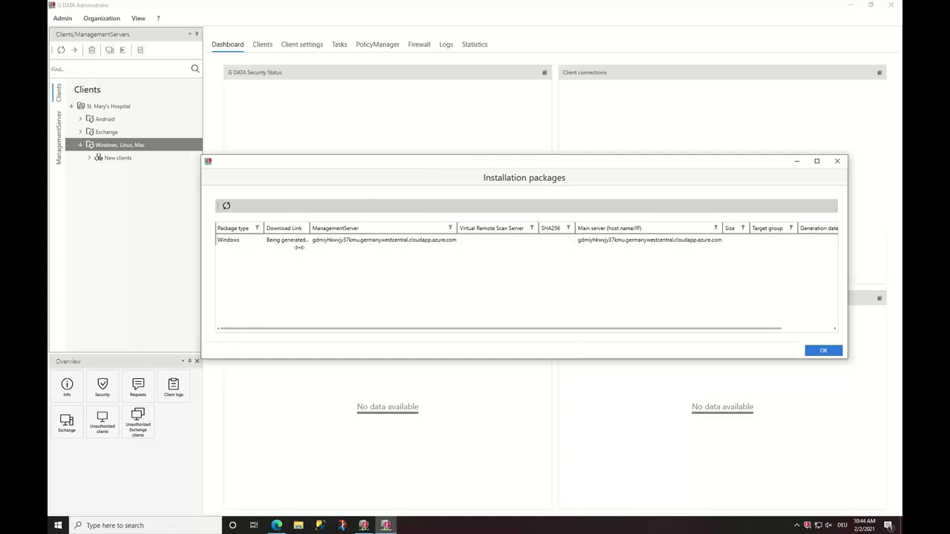
{"action": "left_click_drag", "start_coordinate": [310, 228], "coordinate": [334, 228]}
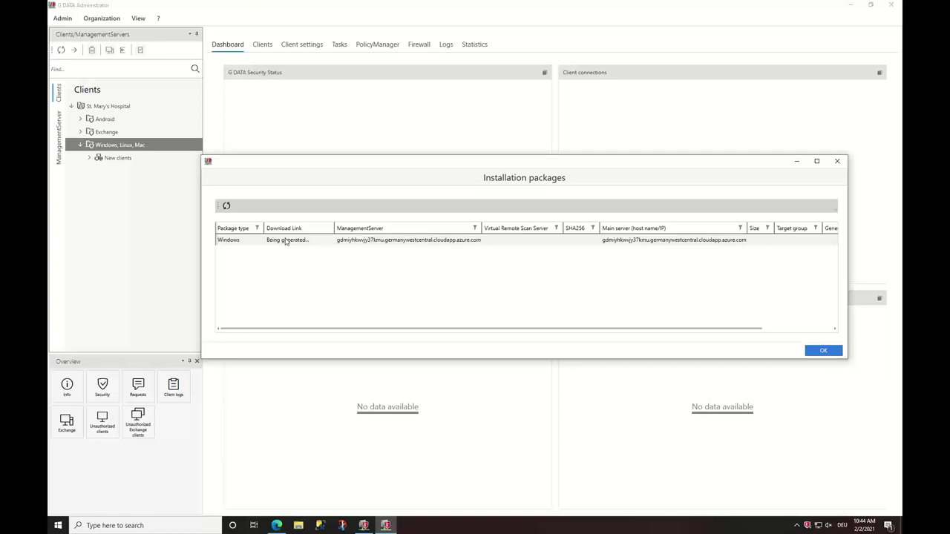
{"action": "left_click", "coordinate": [817, 352]}
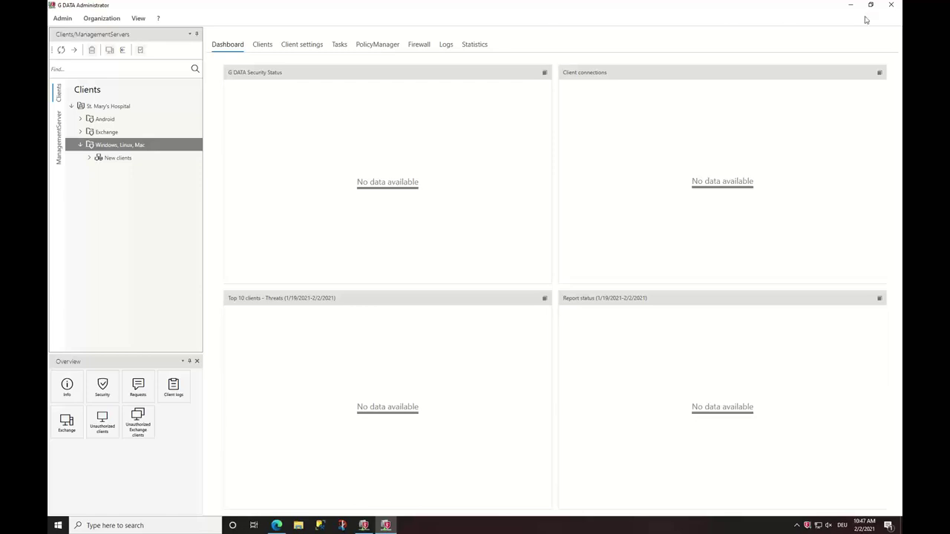
Close both administrator windows and log in to GDATA143 with the main admin password.
{"action": "left_click", "coordinate": [890, 9]}
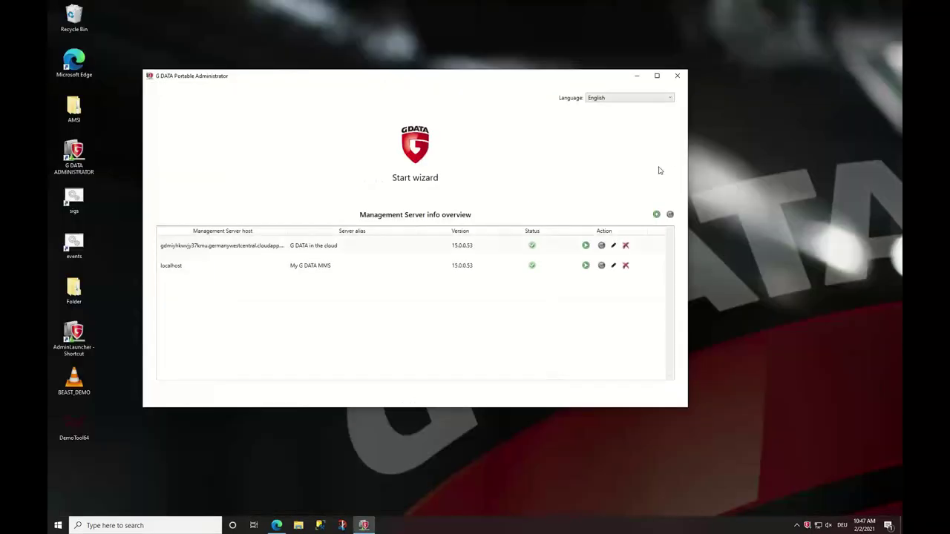
{"action": "left_click", "coordinate": [679, 76]}
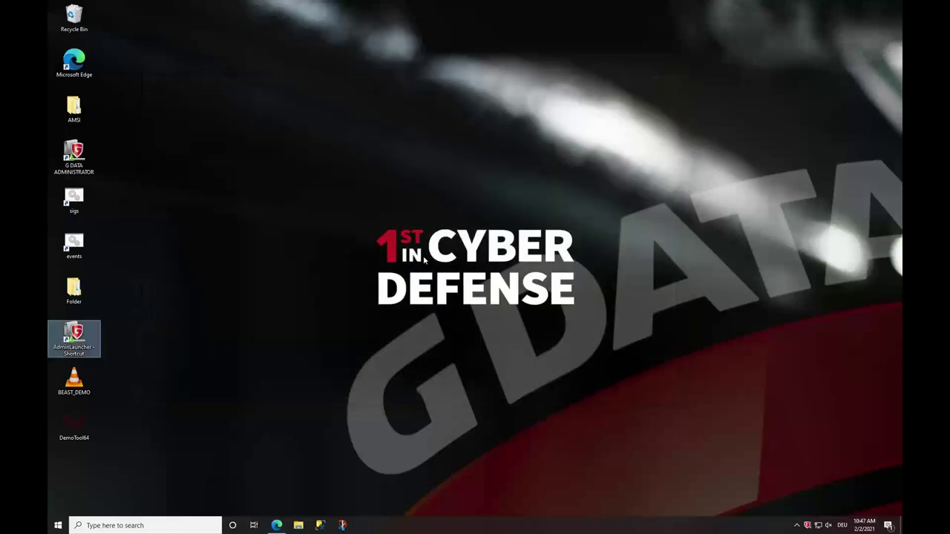
{"action": "double_click", "coordinate": [75, 154]}
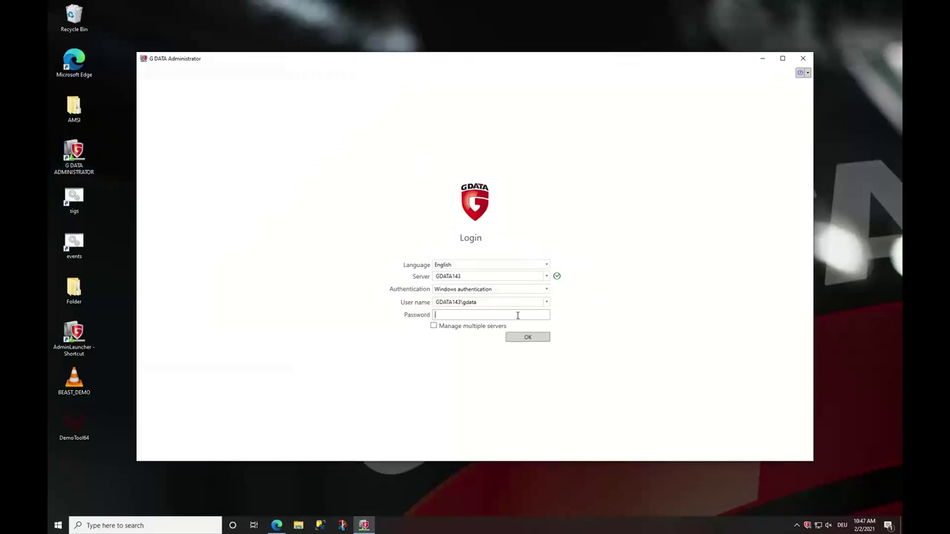
{"action": "type", "text": "••••••••"}
{"action": "key", "text": "Return"}
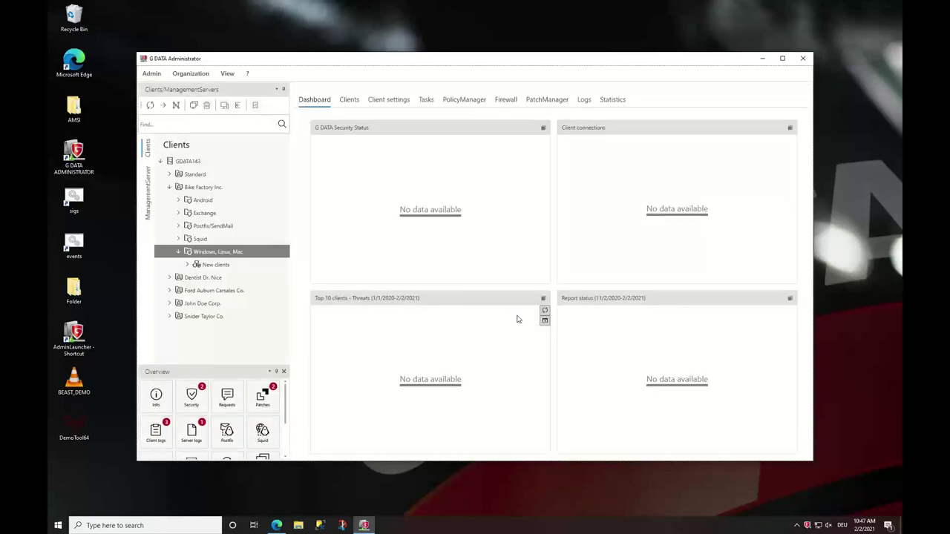
{"action": "left_click", "coordinate": [81, 385]}
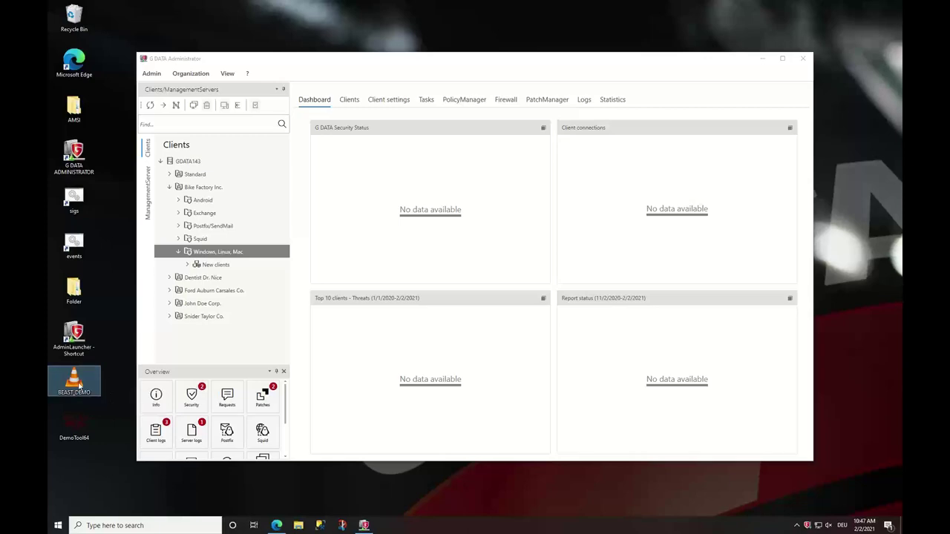
{"action": "double_click", "coordinate": [79, 384]}
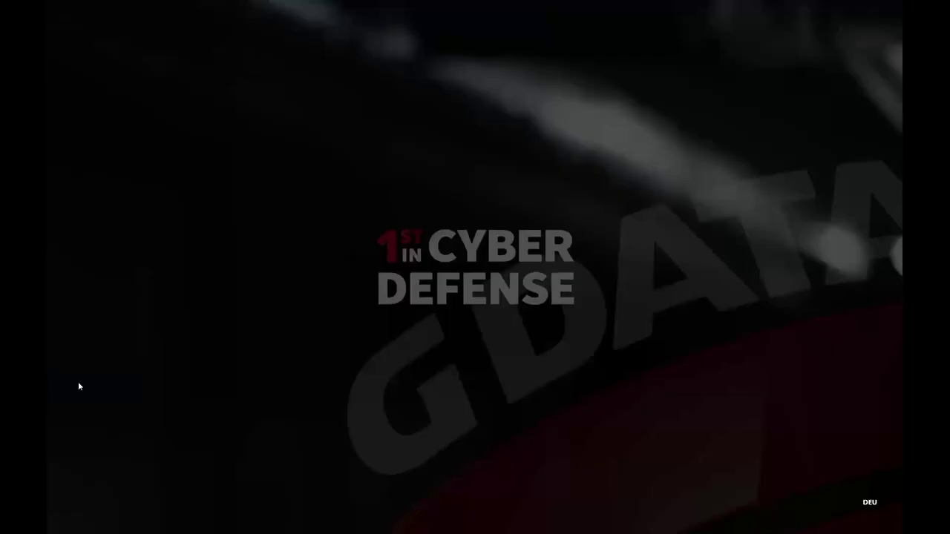
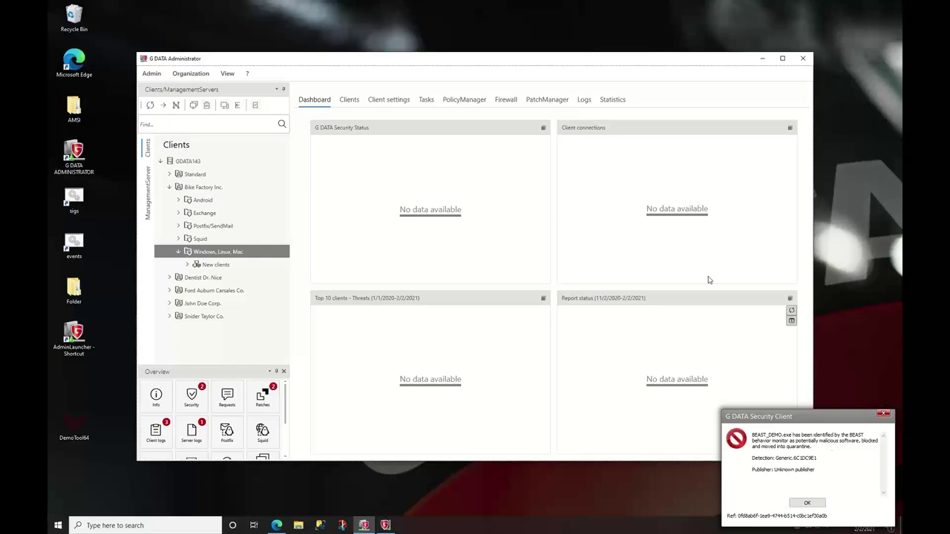
Collapse Bike Factory Inc. and select Standard > Windows, Linux, Mac to view its security events.
{"action": "left_click", "coordinate": [169, 187]}
{"action": "left_click", "coordinate": [169, 174]}
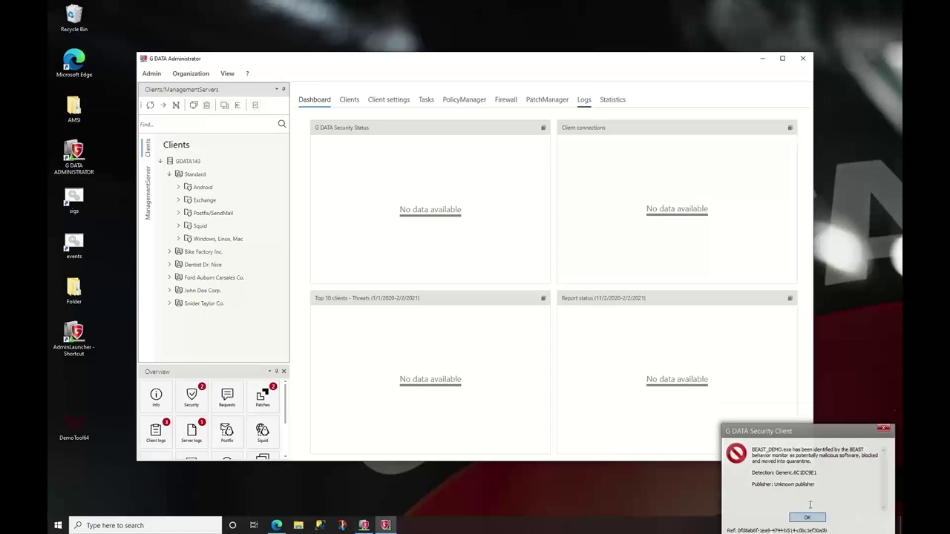
{"action": "left_click", "coordinate": [213, 240]}
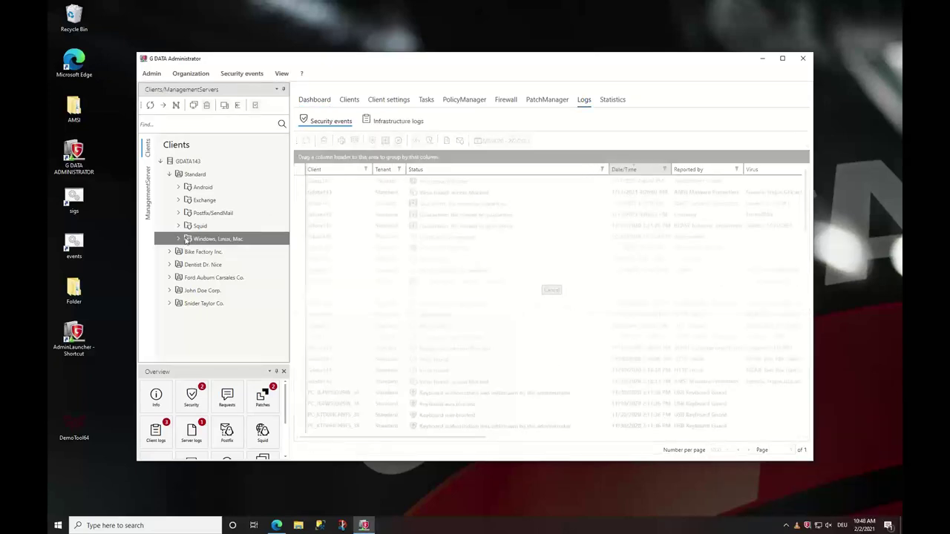
Expand Windows, Linux, Mac, select client Gdata143 and maximize the Administrator window.
{"action": "left_click", "coordinate": [178, 238]}
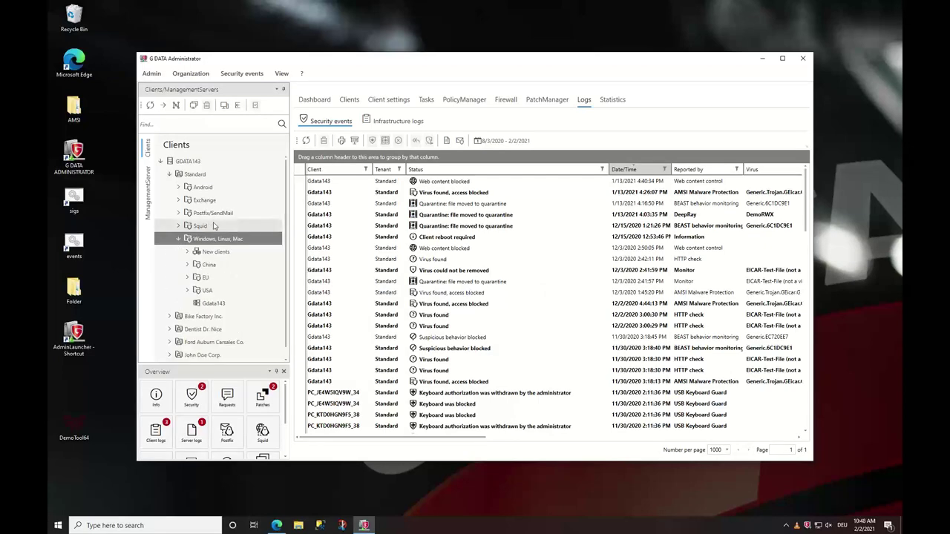
{"action": "left_click", "coordinate": [212, 303]}
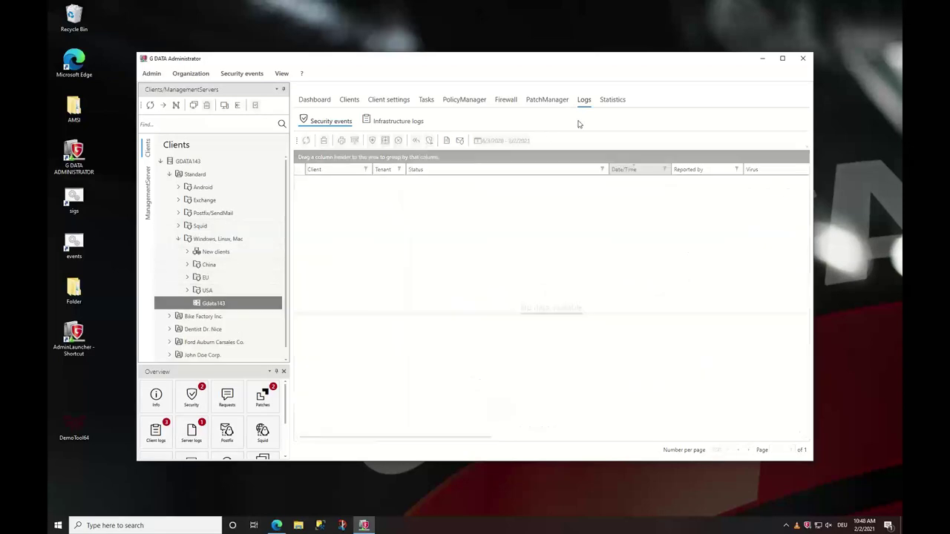
{"action": "left_click", "coordinate": [783, 59]}
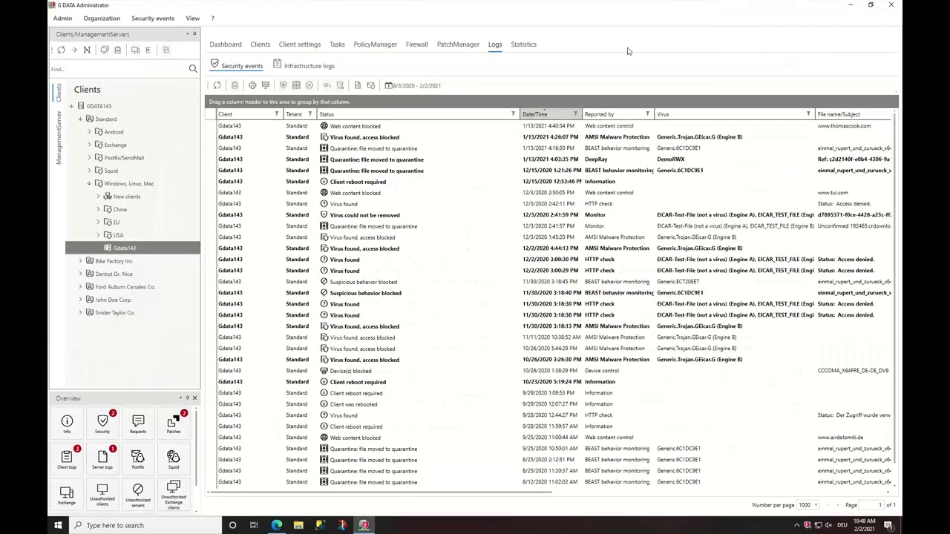
Refresh the client tree and security events until the BEAST_DEMO.exe quarantine entry appears.
{"action": "left_click", "coordinate": [60, 53]}
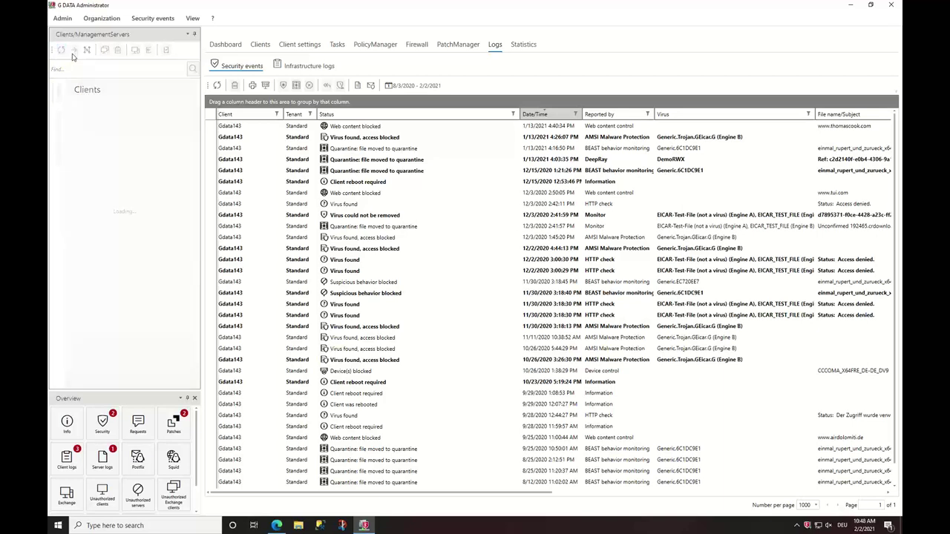
{"action": "left_click", "coordinate": [217, 86]}
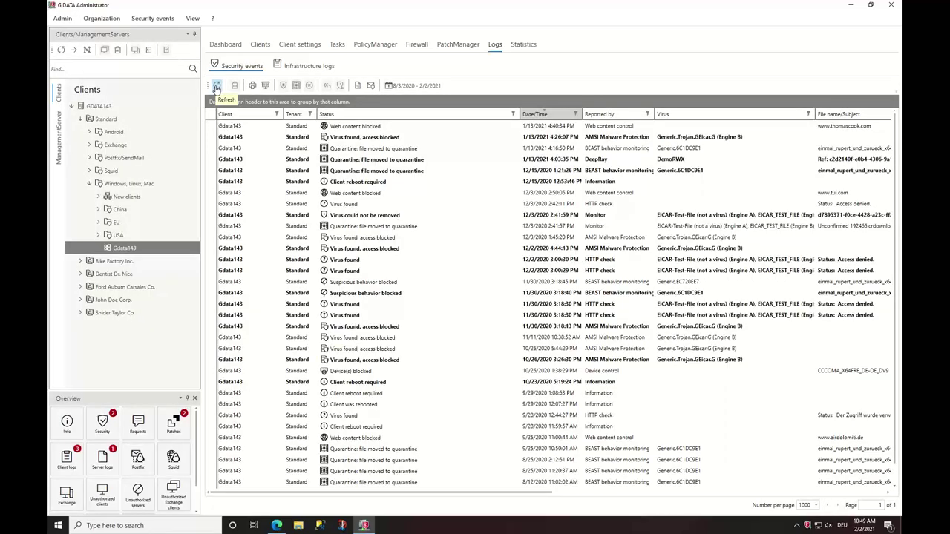
{"action": "left_click", "coordinate": [216, 86]}
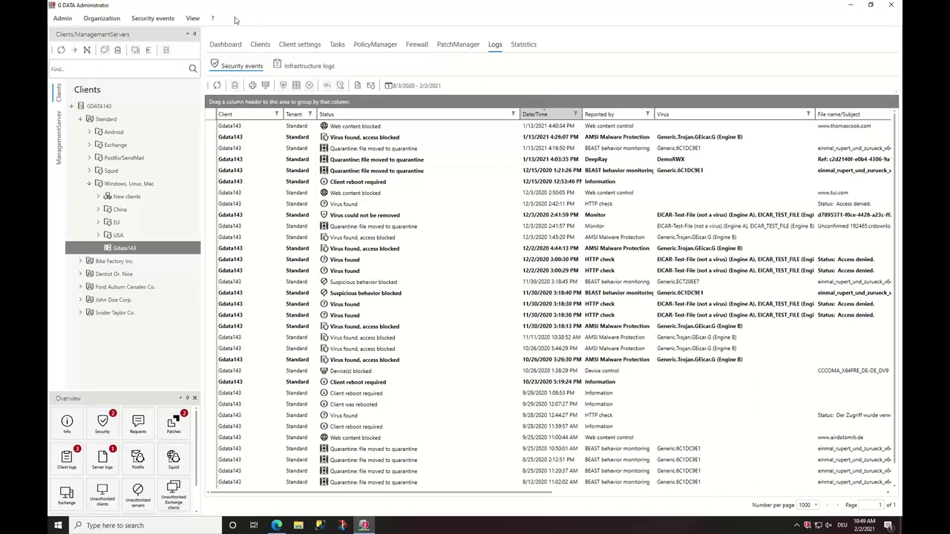
{"action": "left_click", "coordinate": [62, 50]}
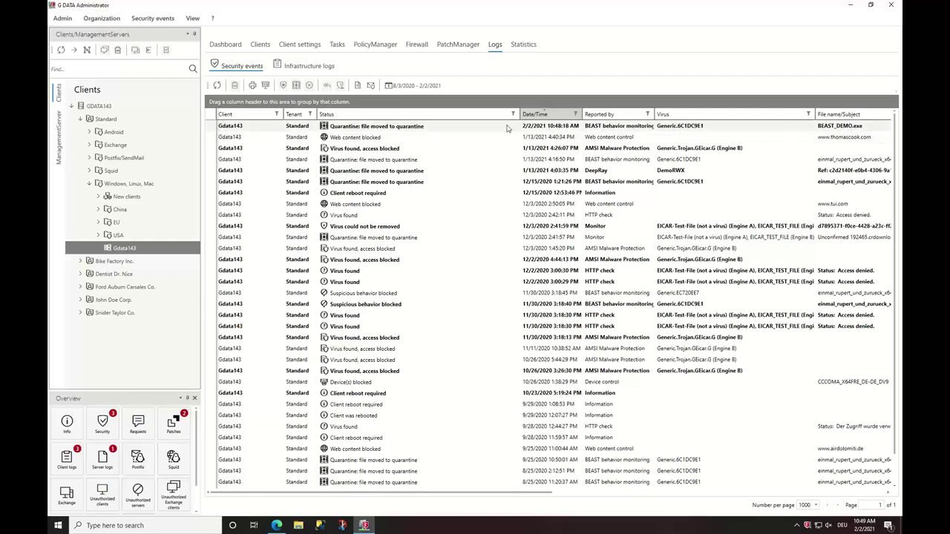
{"action": "double_click", "coordinate": [421, 129]}
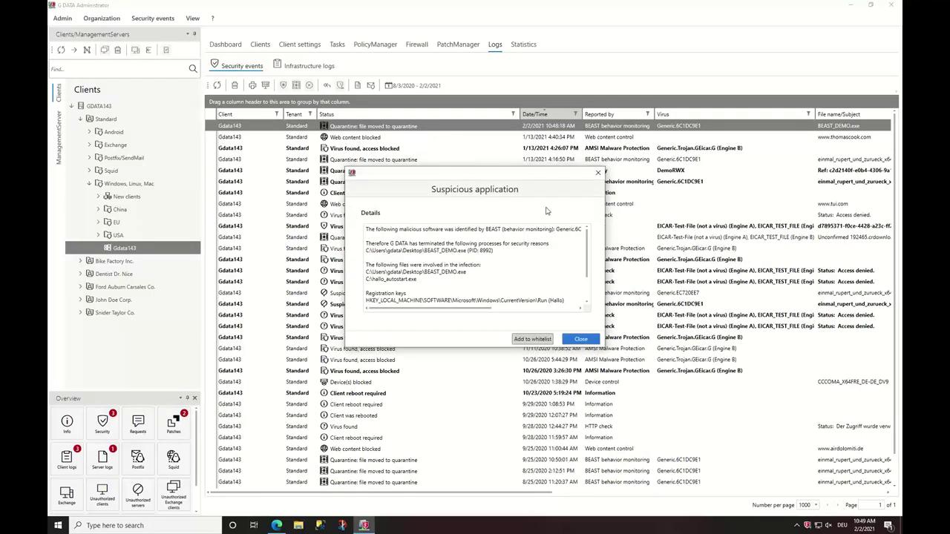
{"action": "scroll", "coordinate": [494, 312], "scroll_direction": "right", "scroll_amount": 3}
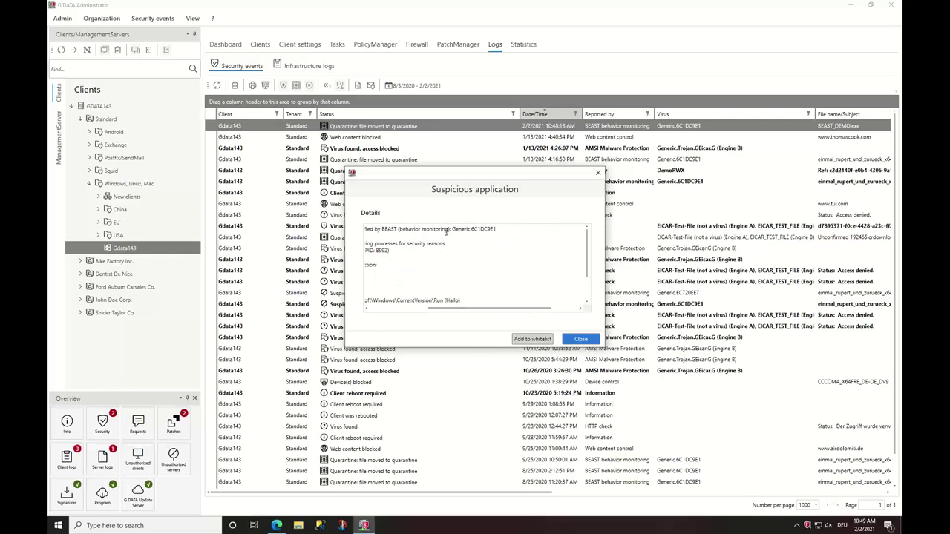
{"action": "left_click_drag", "start_coordinate": [452, 229], "coordinate": [497, 231]}
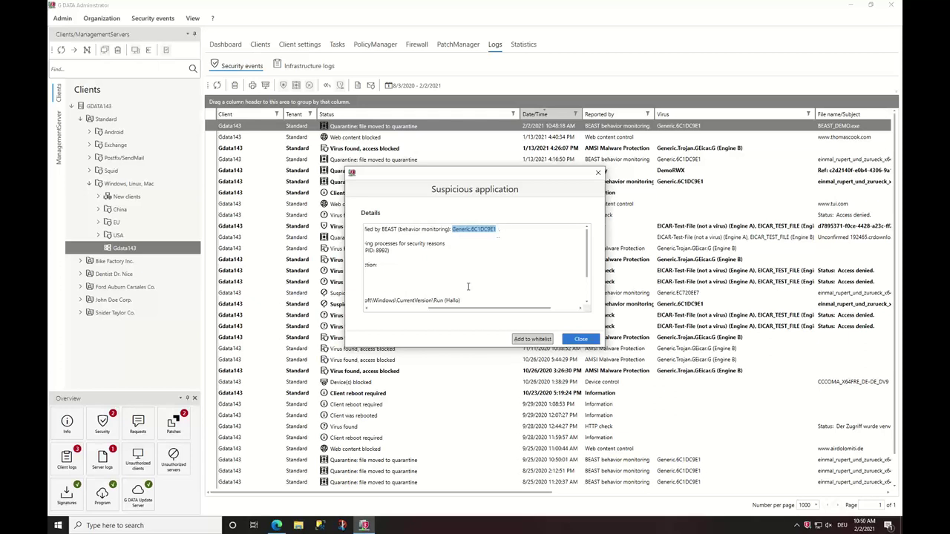
{"action": "left_click_drag", "start_coordinate": [457, 311], "coordinate": [377, 314]}
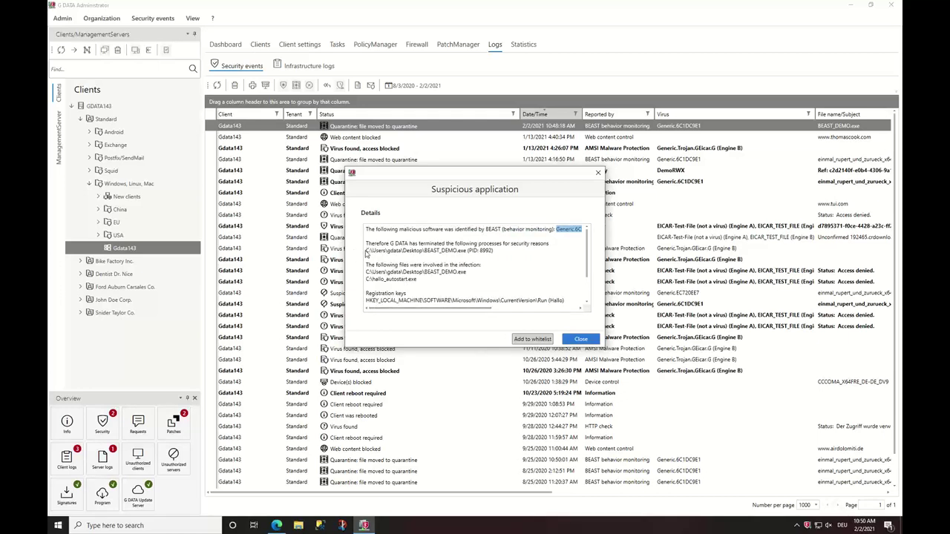
{"action": "left_click", "coordinate": [502, 252]}
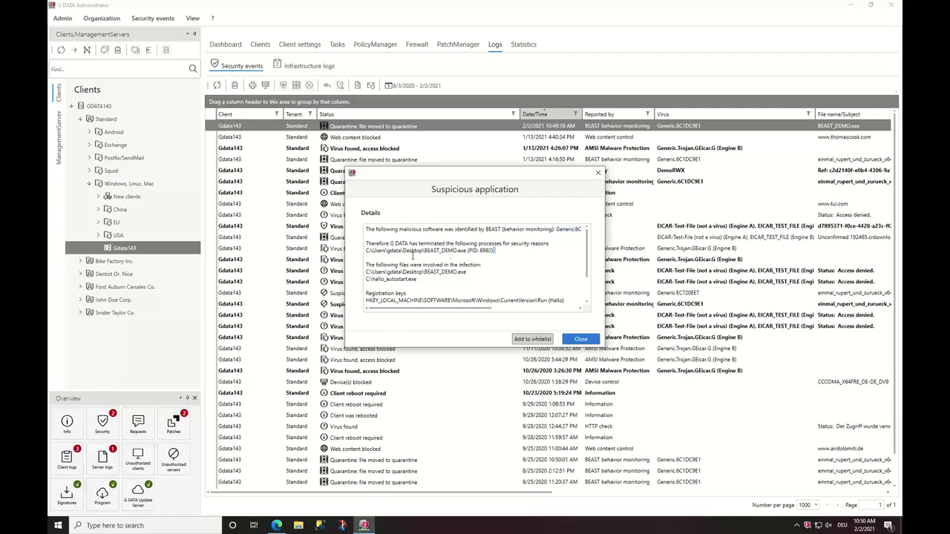
{"action": "triple_click", "coordinate": [367, 254]}
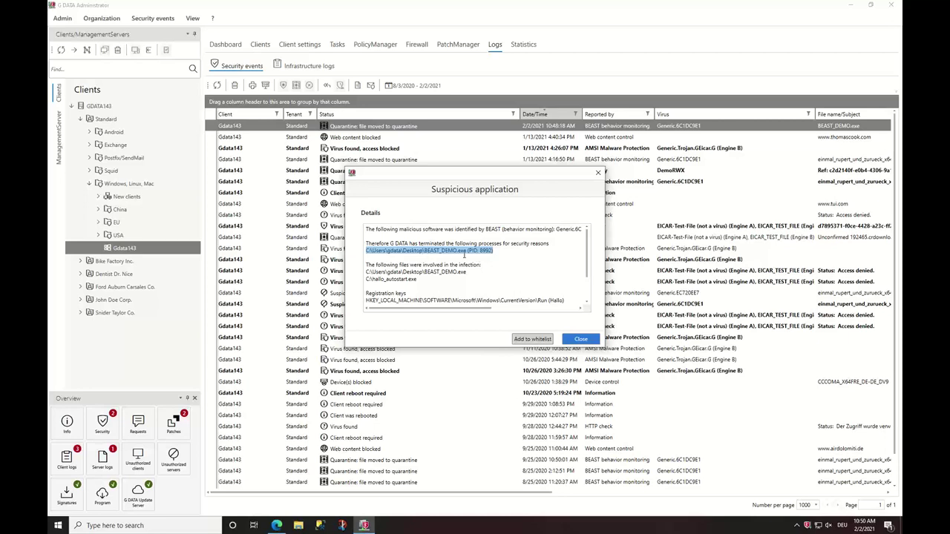
{"action": "left_click_drag", "start_coordinate": [418, 280], "coordinate": [364, 285]}
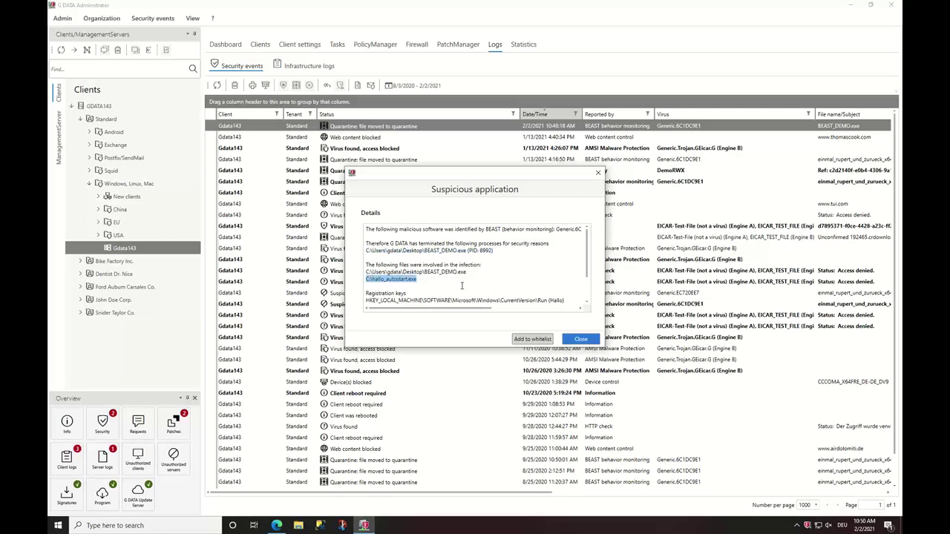
{"action": "scroll", "coordinate": [461, 286], "scroll_direction": "down", "scroll_amount": 1}
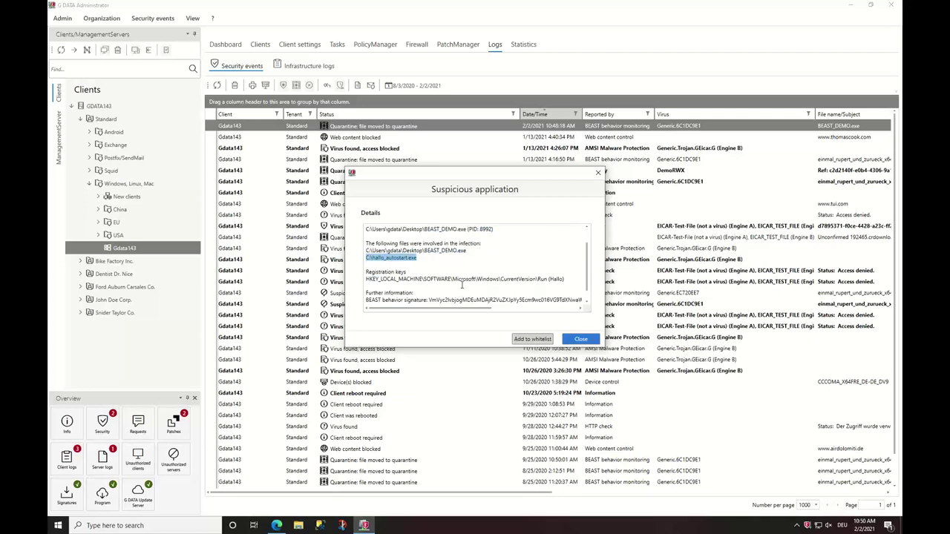
{"action": "left_click", "coordinate": [366, 279]}
{"action": "left_click_drag", "start_coordinate": [366, 278], "coordinate": [570, 279]}
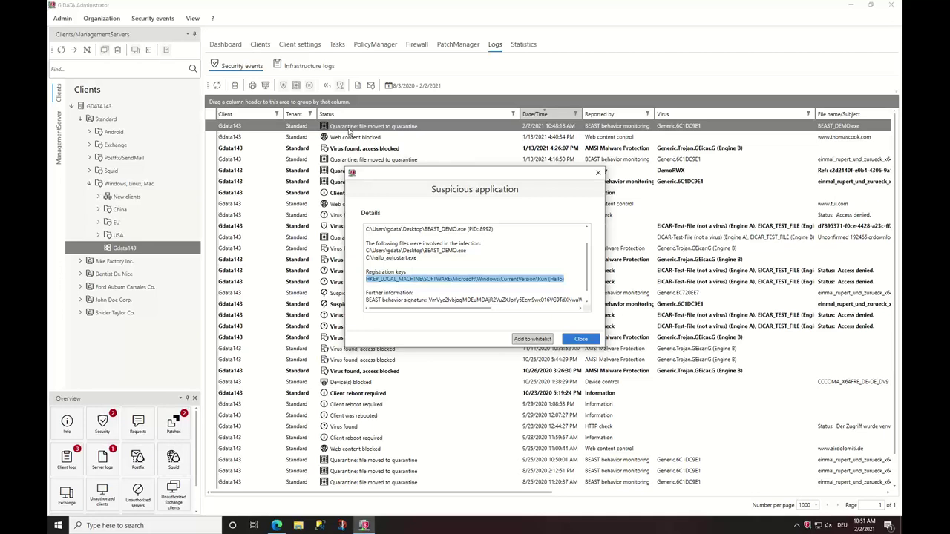
{"action": "left_click", "coordinate": [581, 339]}
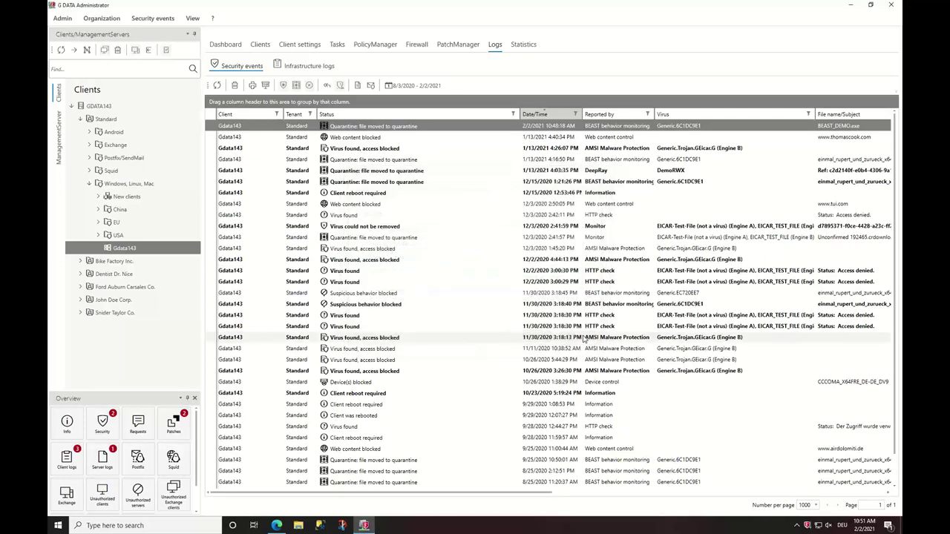
Minimize the Administrator and launch GEICAR2 from AMSI > Eval using Run with PowerShell.
{"action": "left_click", "coordinate": [850, 4]}
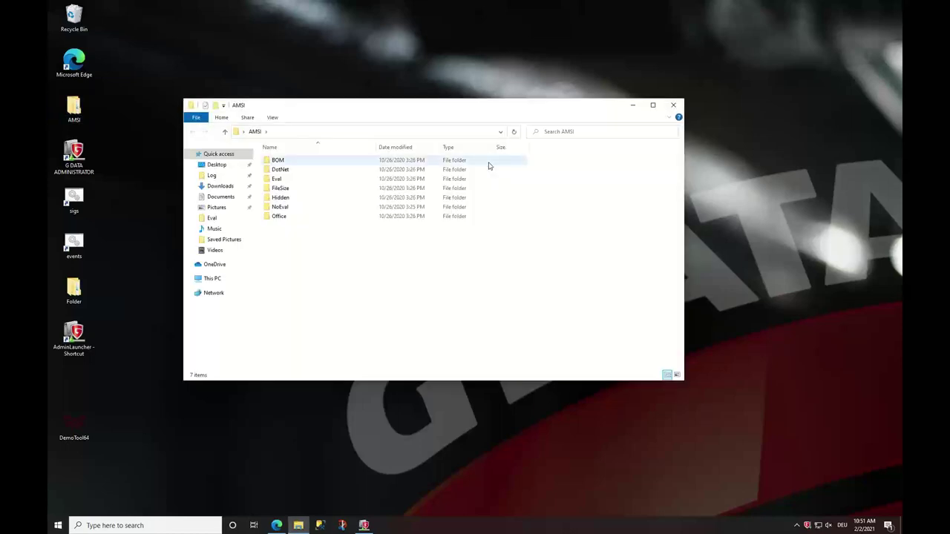
{"action": "double_click", "coordinate": [295, 181]}
{"action": "left_click", "coordinate": [285, 218]}
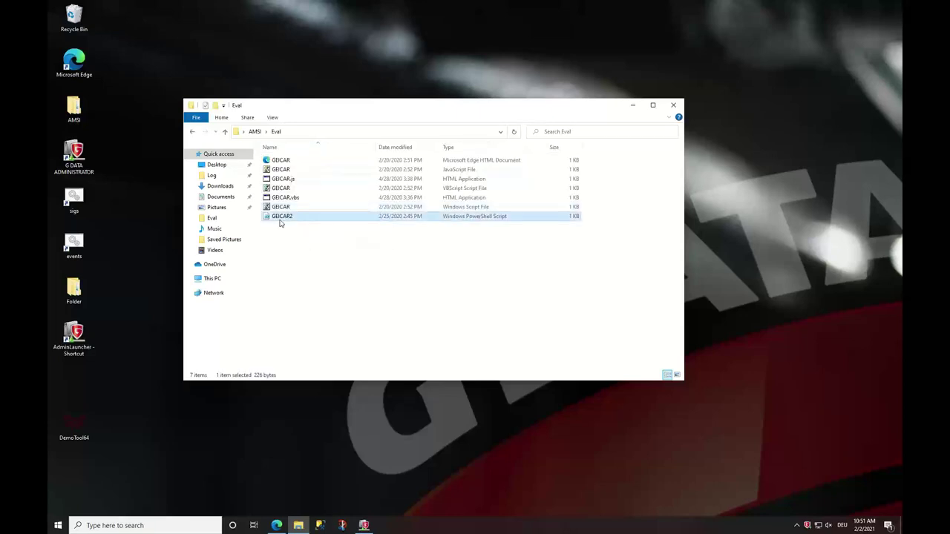
{"action": "right_click", "coordinate": [285, 220]}
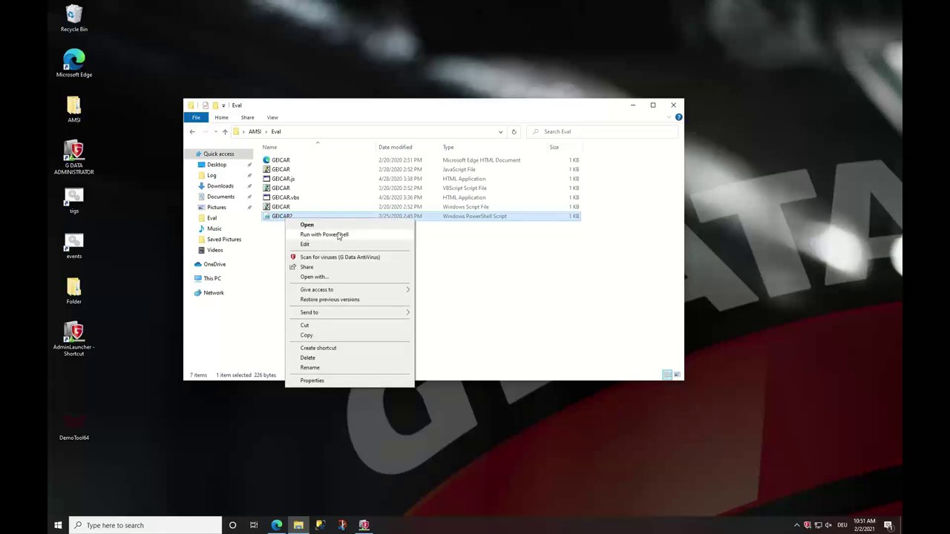
{"action": "left_click", "coordinate": [362, 237]}
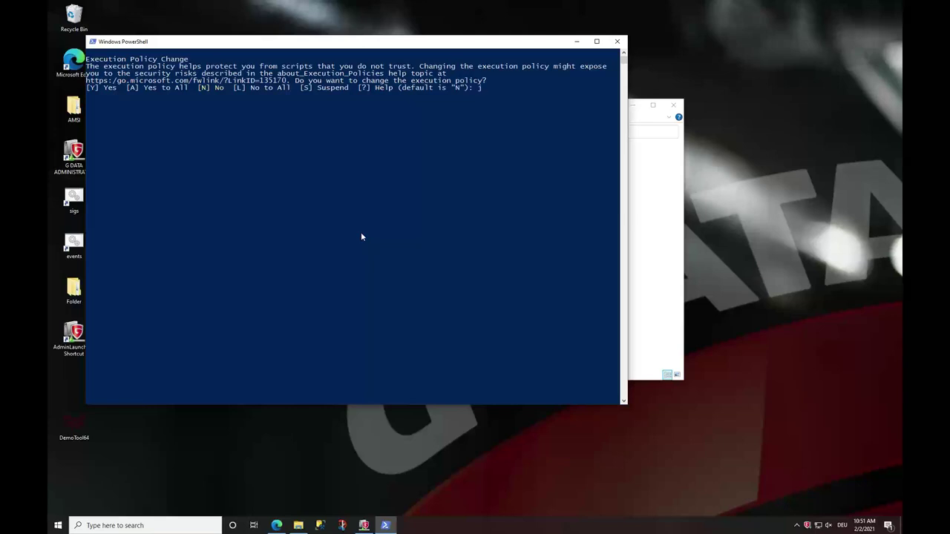
Replace the stray answer with 'y' to accept the execution policy change.
{"action": "key", "text": "BackSpace"}
{"action": "type", "text": "y"}
{"action": "key", "text": "Return"}
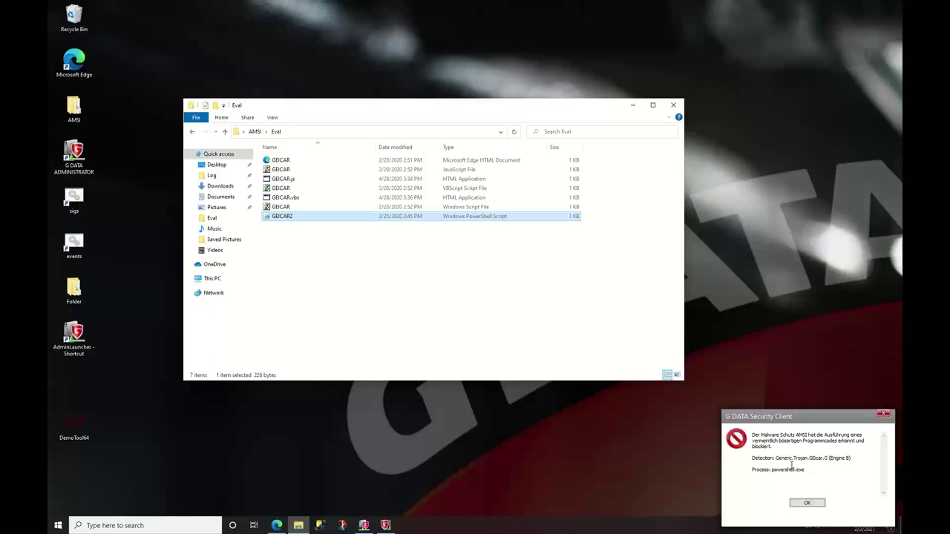
Dismiss the G DATA Security Client AMSI alert and close the Eval Explorer window.
{"action": "left_click", "coordinate": [801, 503]}
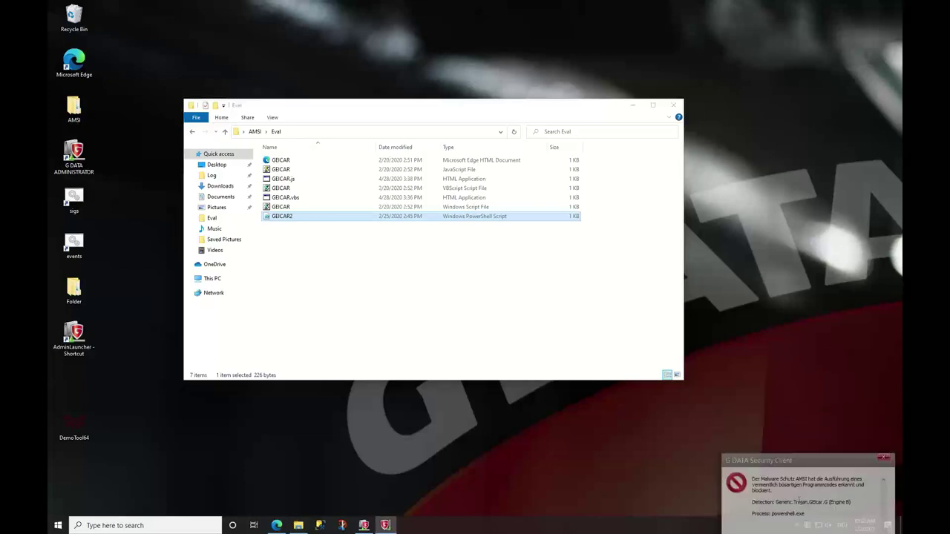
{"action": "left_click", "coordinate": [673, 104]}
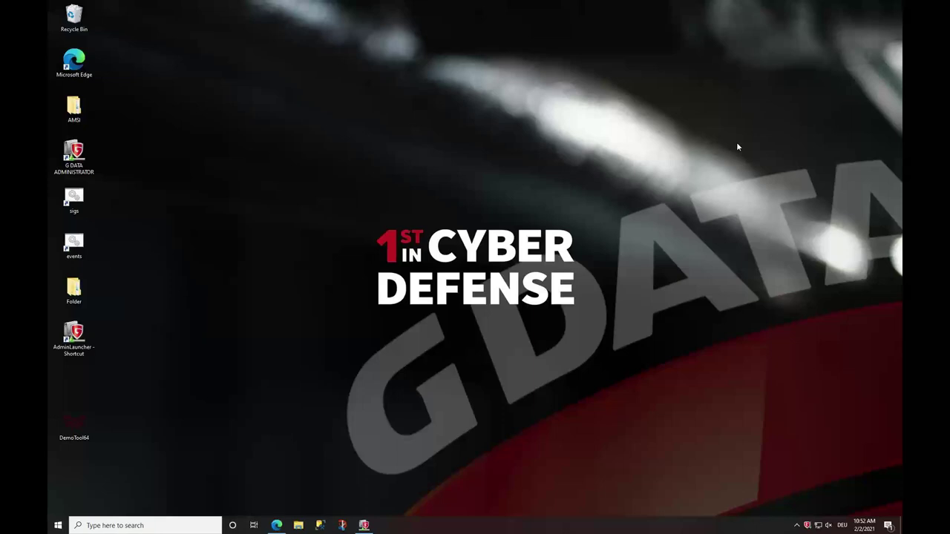
Launch the 'AdminLauncher - Shortcut' icon on the desktop.
{"action": "left_click", "coordinate": [75, 338]}
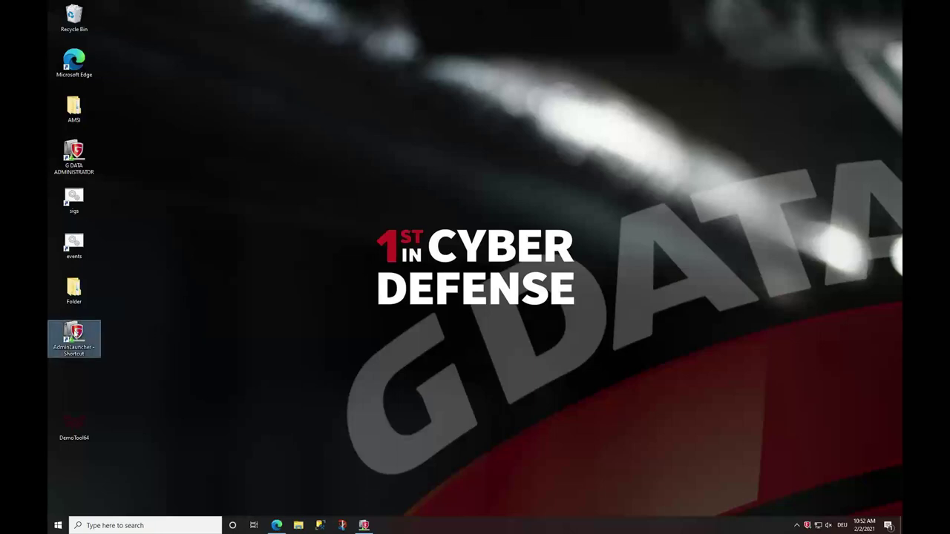
{"action": "double_click", "coordinate": [74, 334]}
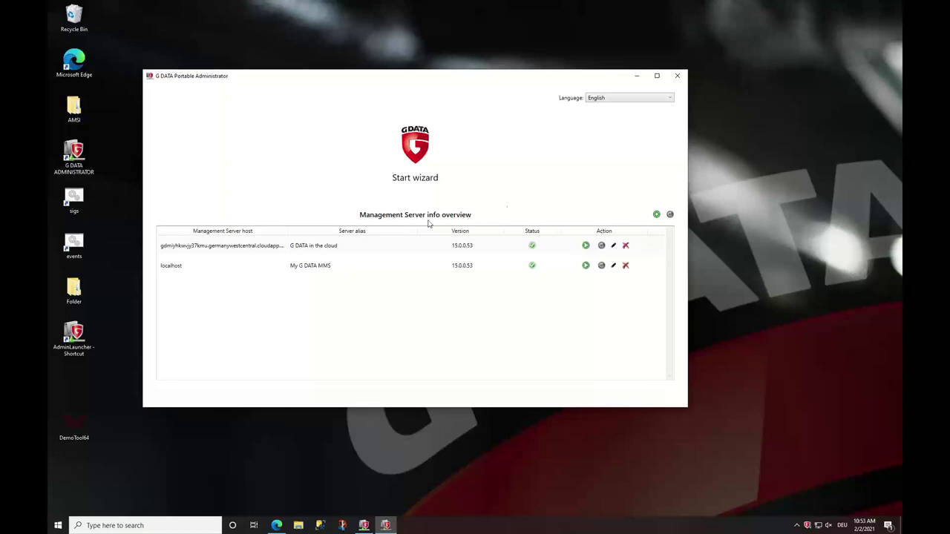
Close the Portable Administrator, deselect the desktop shortcut and bring up the Start menu.
{"action": "left_click", "coordinate": [677, 76]}
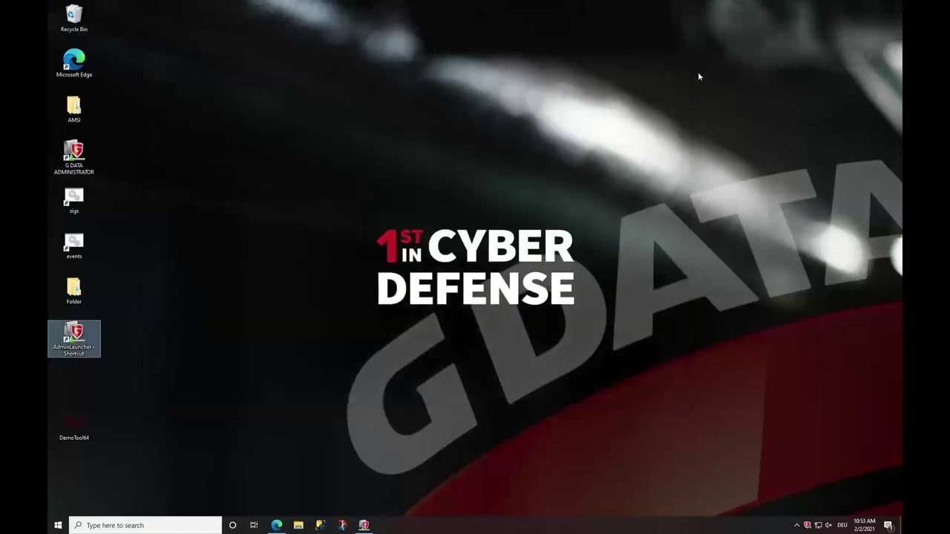
{"action": "left_click", "coordinate": [707, 56]}
{"action": "key", "text": "super"}
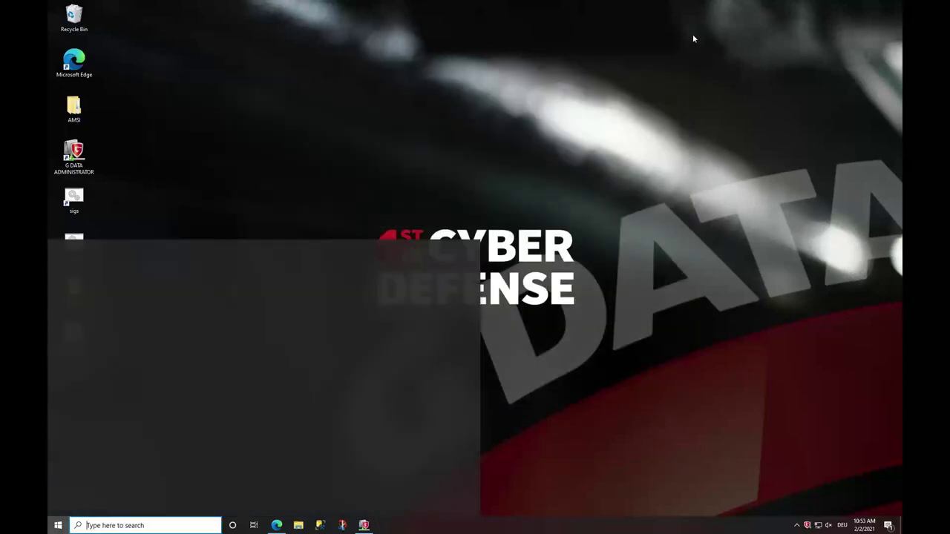
{"action": "mouse_move", "coordinate": [727, 12]}
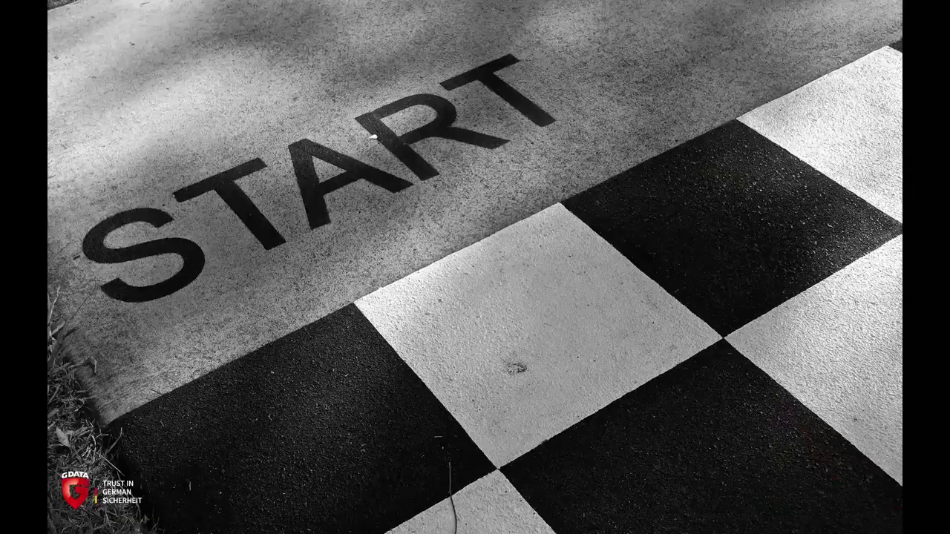